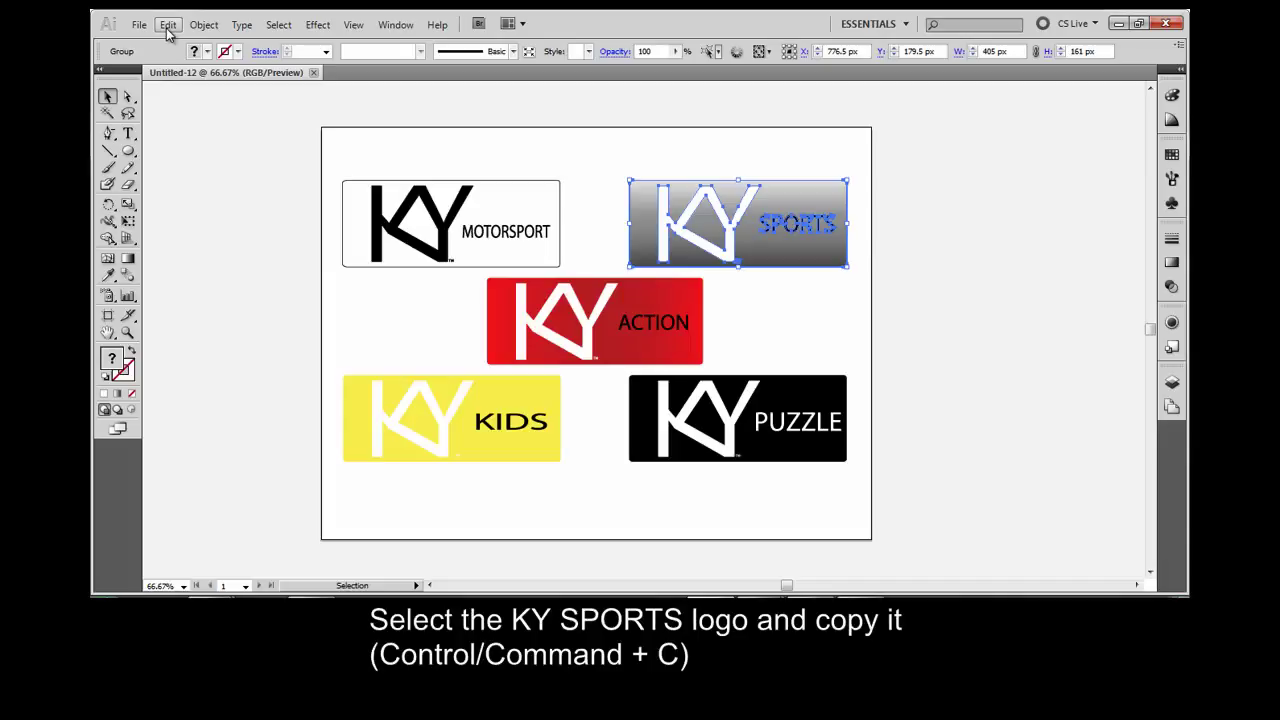
Copy the KY SPORTS logo and create a new 1024 x 768 px document named TUTORIAL in RGB color mode
{"action": "left_click", "coordinate": [168, 26]}
{"action": "left_click", "coordinate": [192, 101]}
{"action": "left_click", "coordinate": [139, 25]}
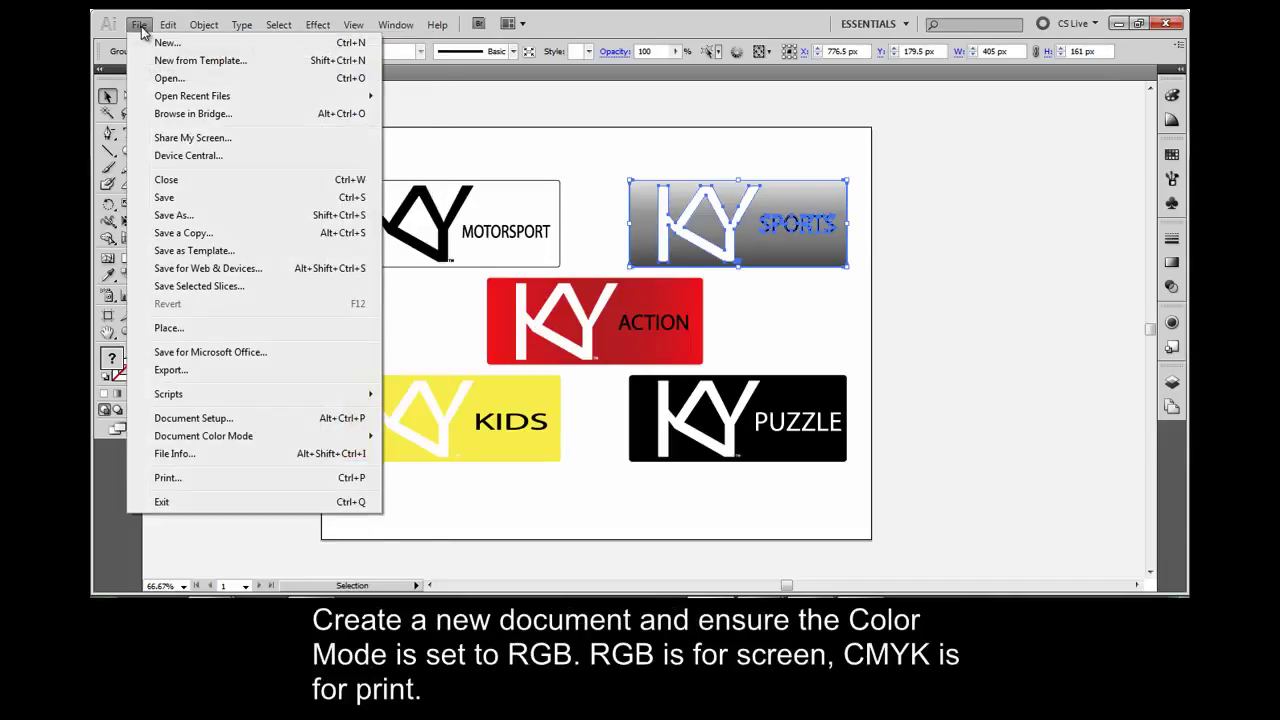
{"action": "left_click", "coordinate": [152, 44]}
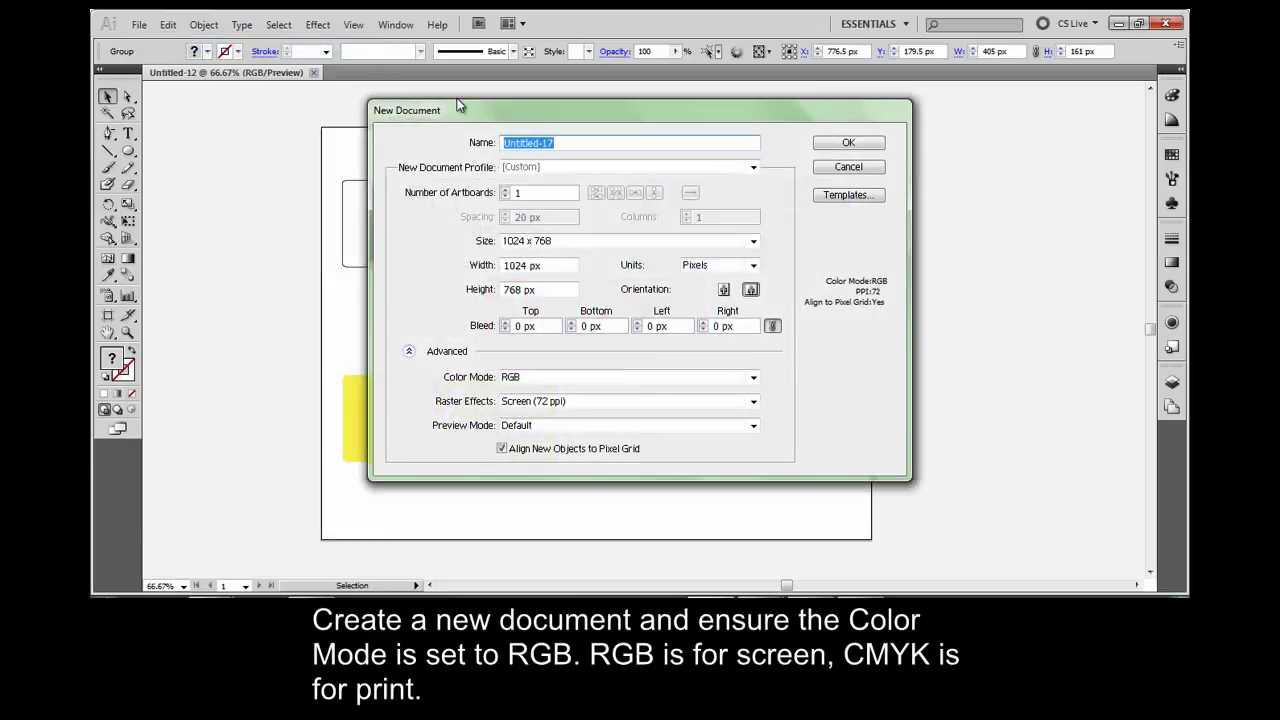
{"action": "type", "text": "TUTORIAL"}
{"action": "left_click", "coordinate": [748, 378]}
{"action": "left_click", "coordinate": [724, 404]}
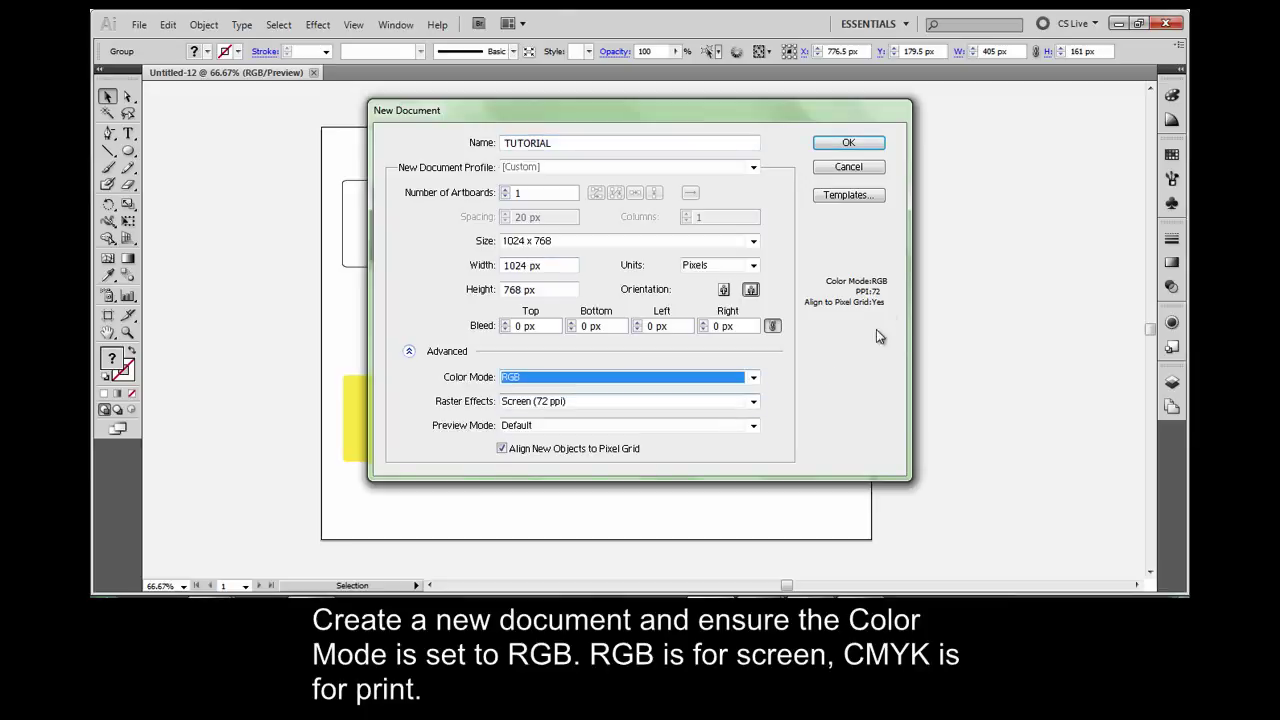
{"action": "left_click", "coordinate": [862, 146]}
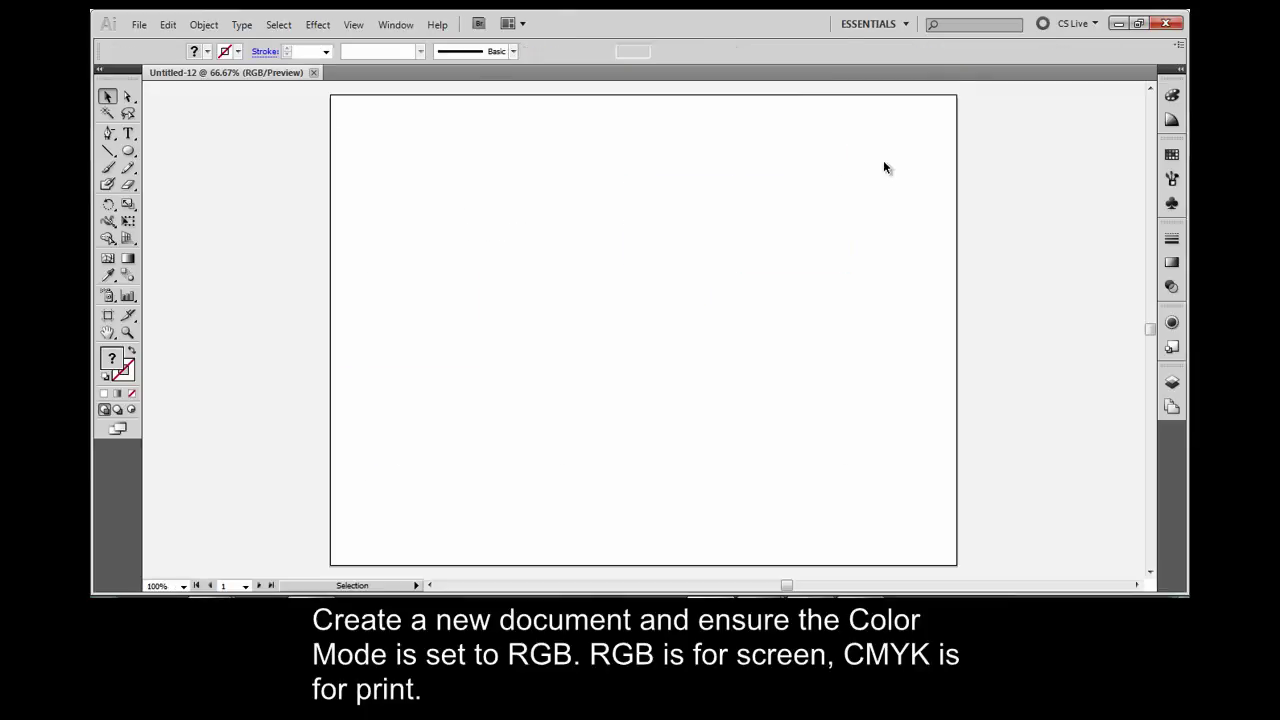
Paste the copied logo in front on the new artboard and ungroup it into separate elements
{"action": "left_click", "coordinate": [169, 27]}
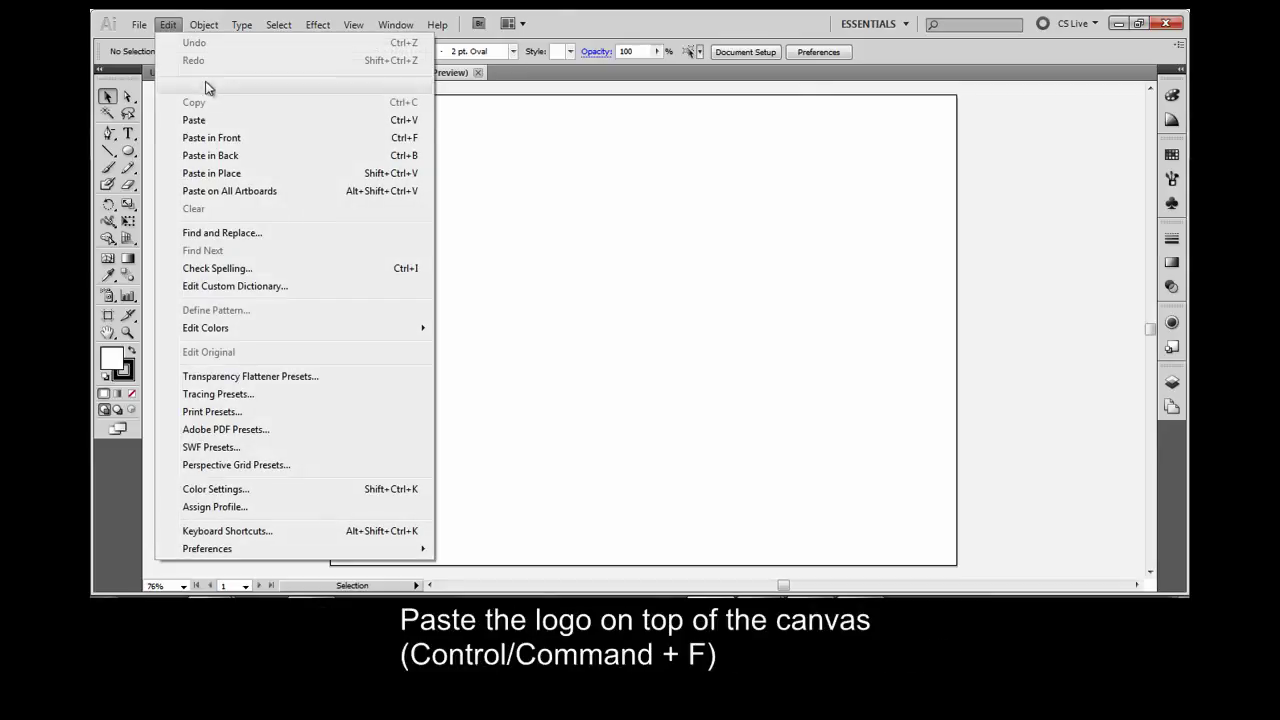
{"action": "left_click", "coordinate": [230, 140]}
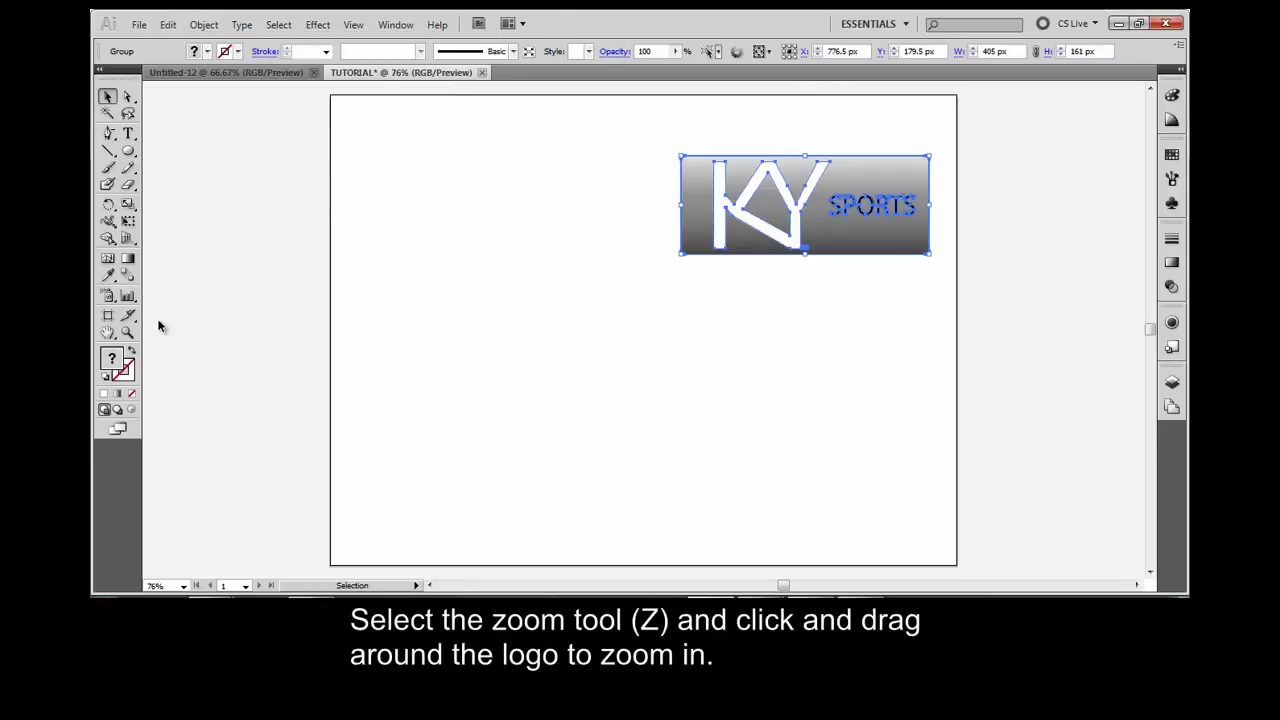
{"action": "left_click", "coordinate": [127, 332]}
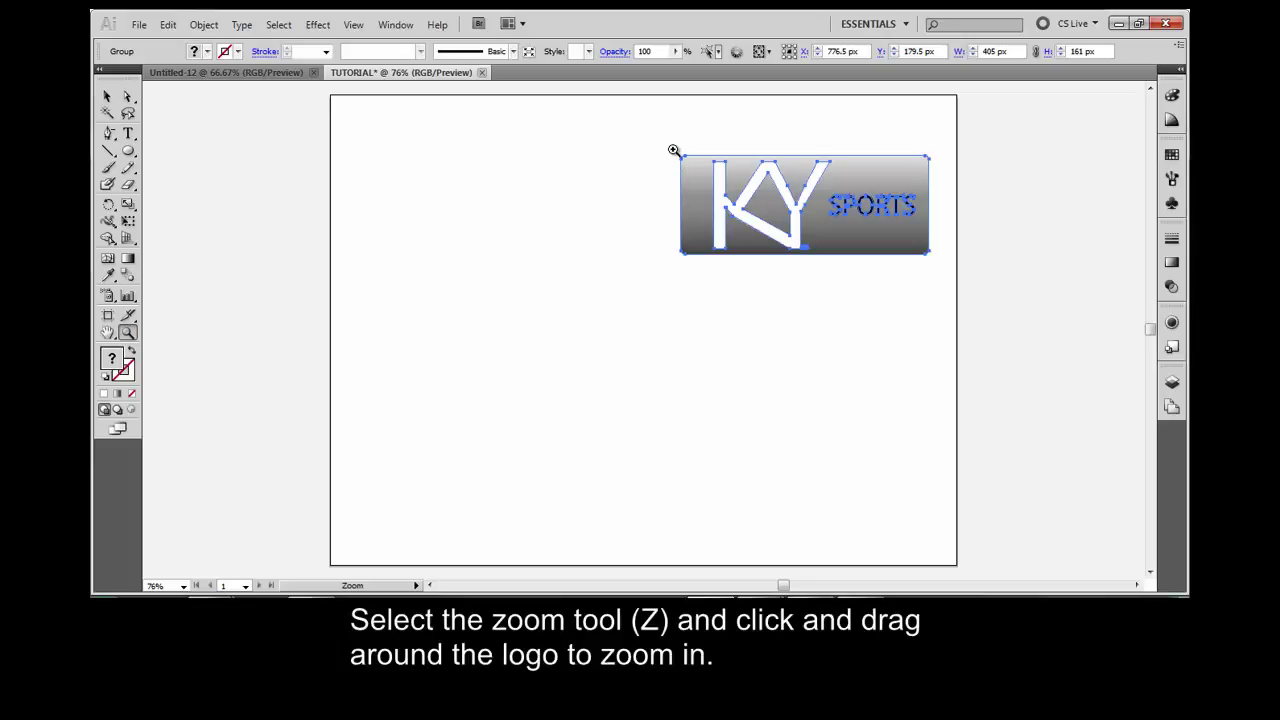
{"action": "left_click_drag", "start_coordinate": [673, 150], "coordinate": [945, 278]}
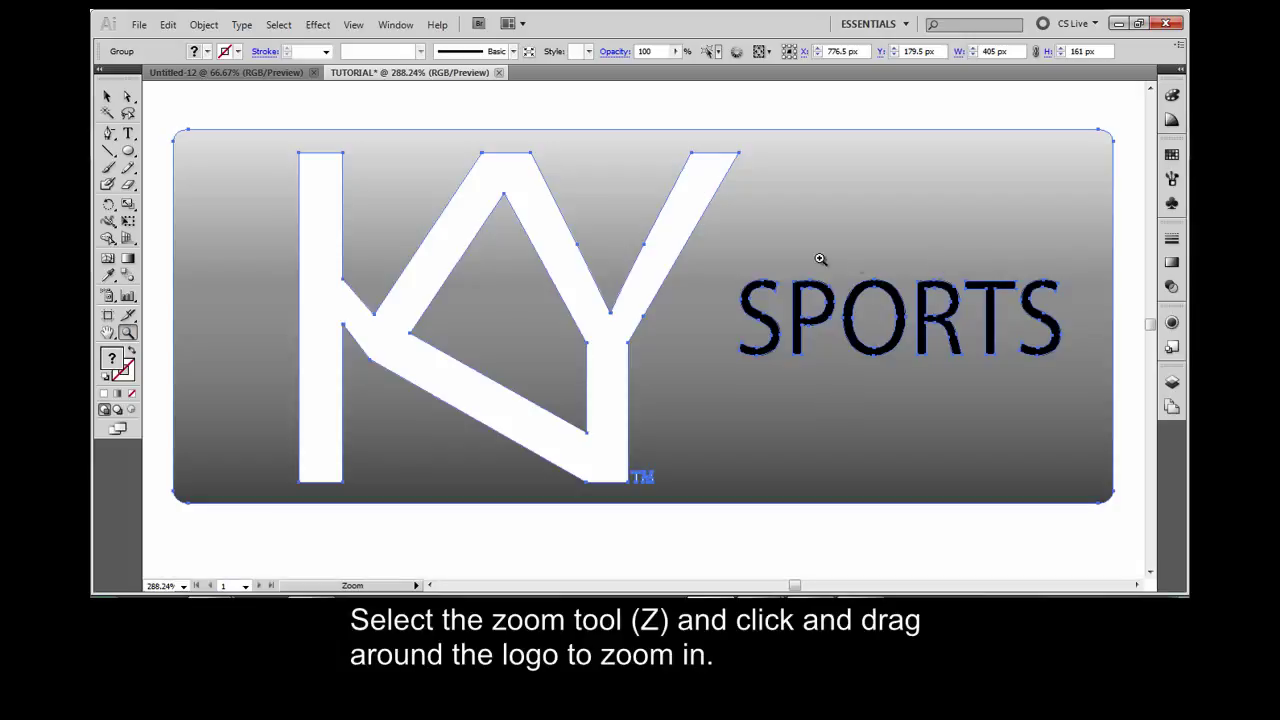
{"action": "left_click", "coordinate": [107, 96]}
{"action": "right_click", "coordinate": [705, 260]}
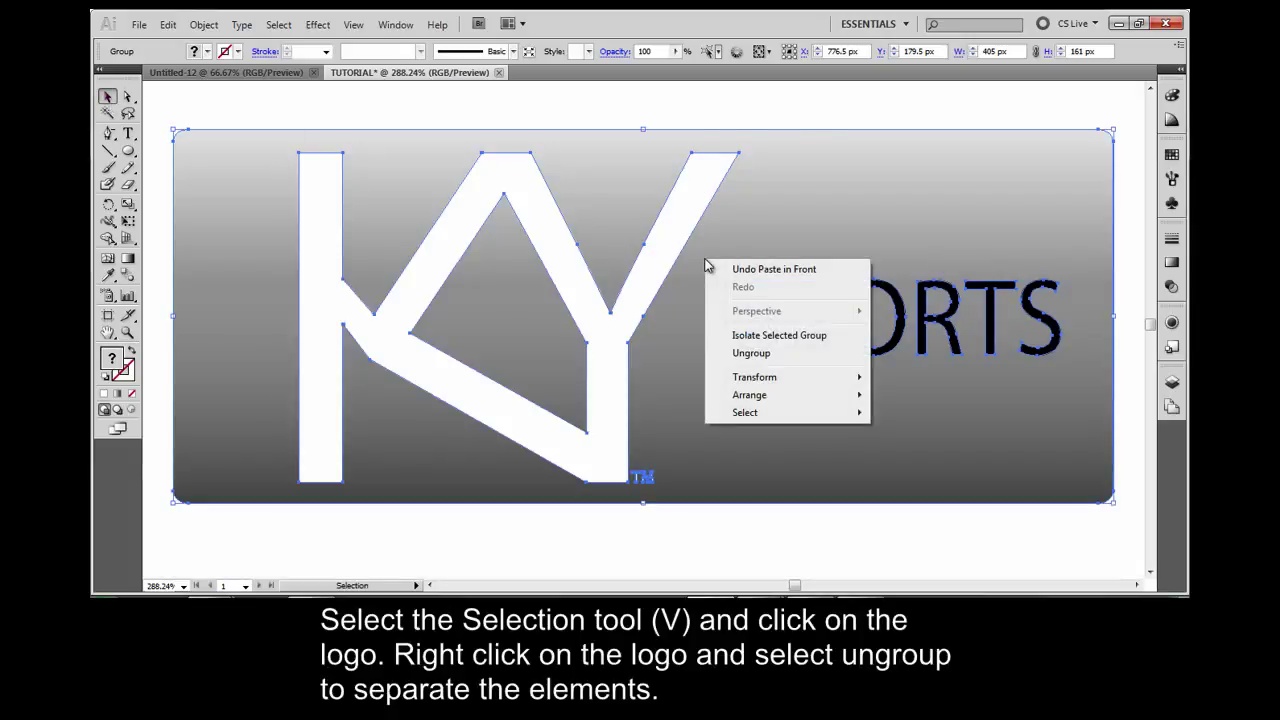
{"action": "left_click", "coordinate": [738, 353]}
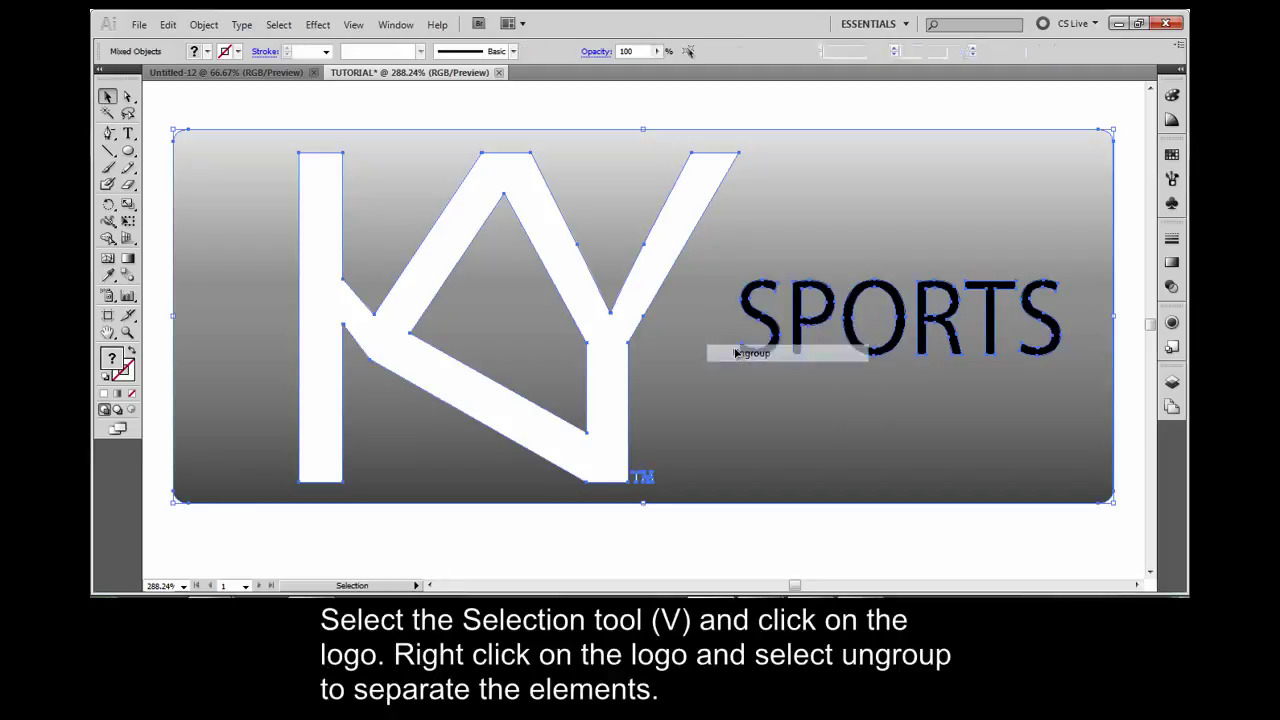
Deselect everything and delete the word SPORTS from the logo
{"action": "left_click", "coordinate": [886, 125]}
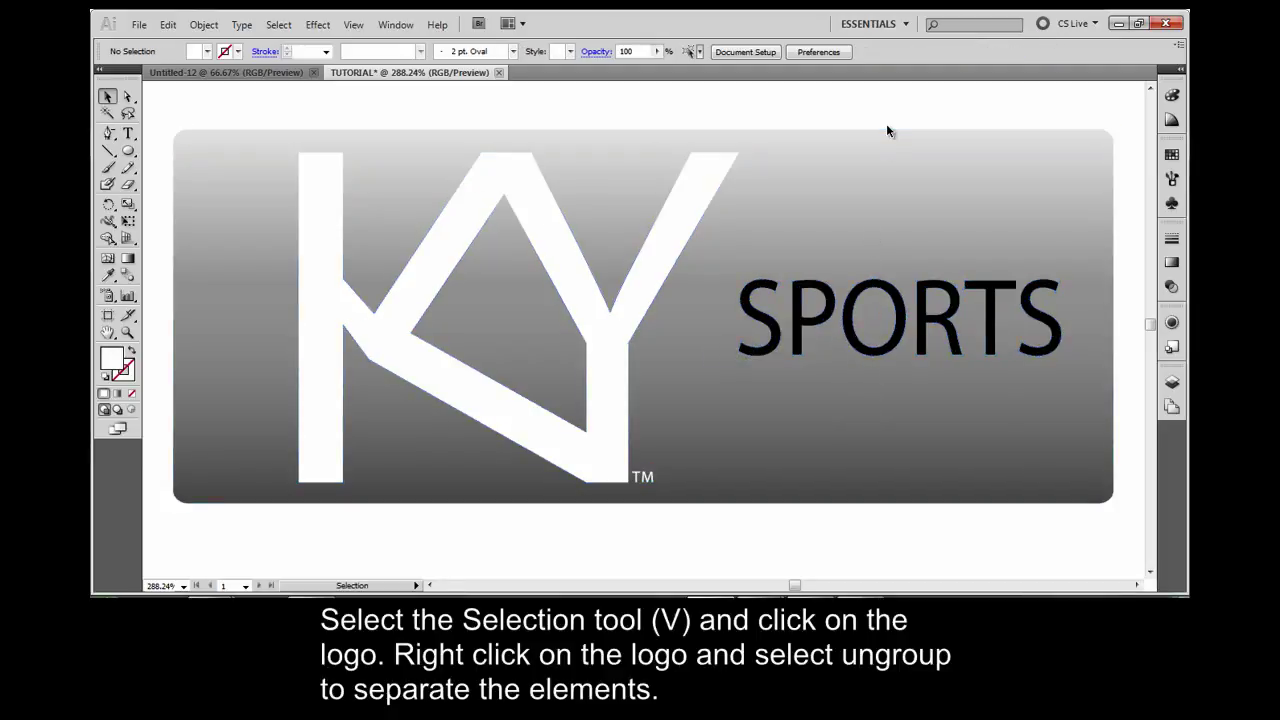
{"action": "left_click", "coordinate": [830, 300]}
{"action": "key", "text": "BackSpace"}
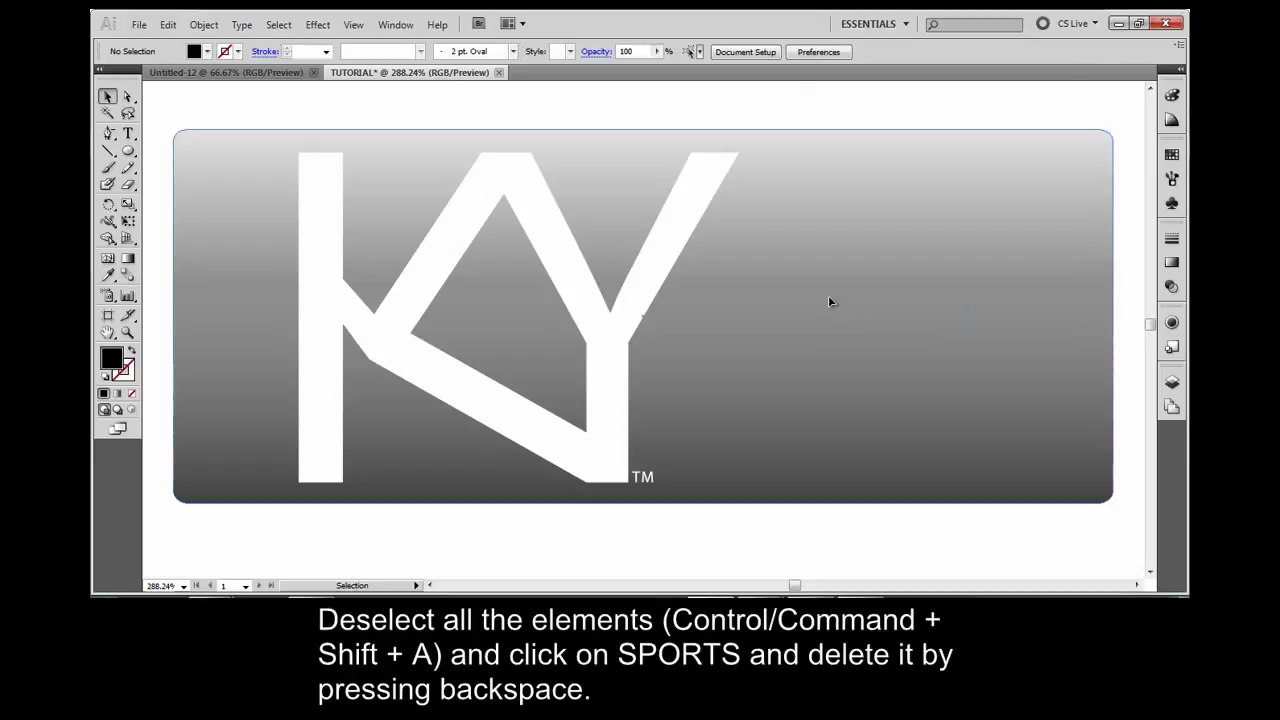
Create a new layer above the logo's layer and lock Layer 1
{"action": "left_click", "coordinate": [1172, 382]}
{"action": "left_click", "coordinate": [1105, 471]}
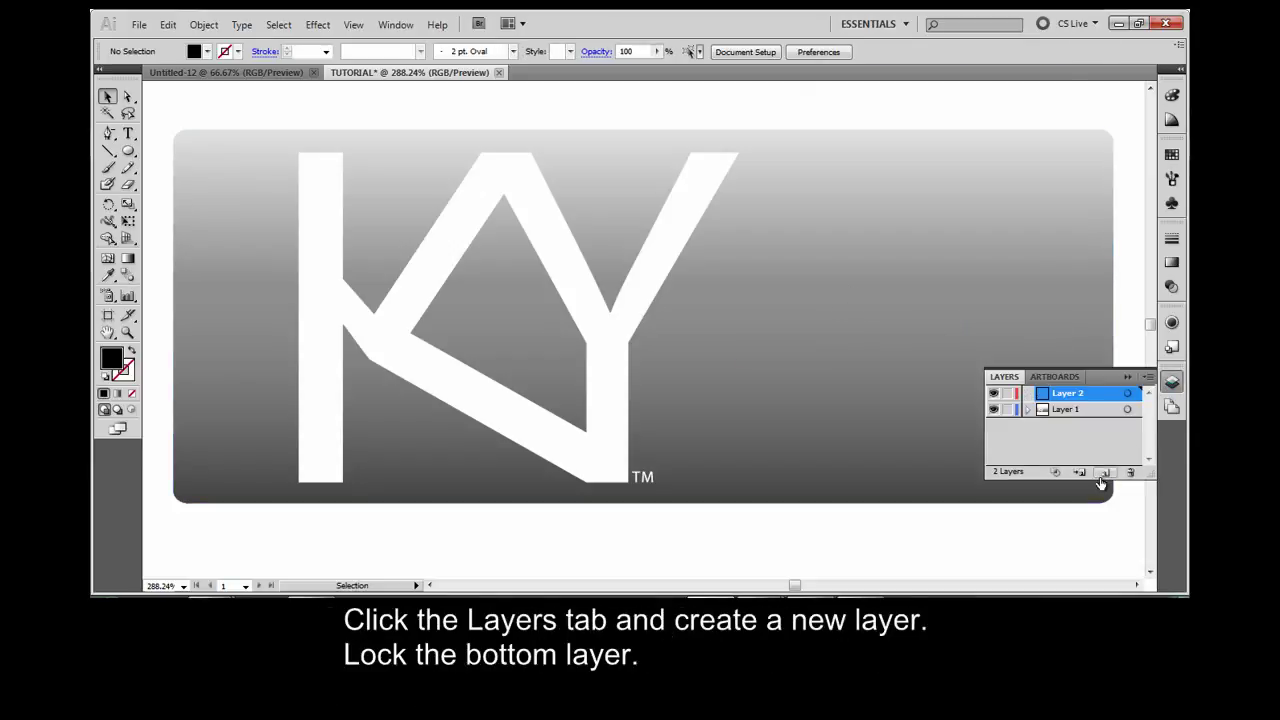
{"action": "left_click", "coordinate": [1007, 410]}
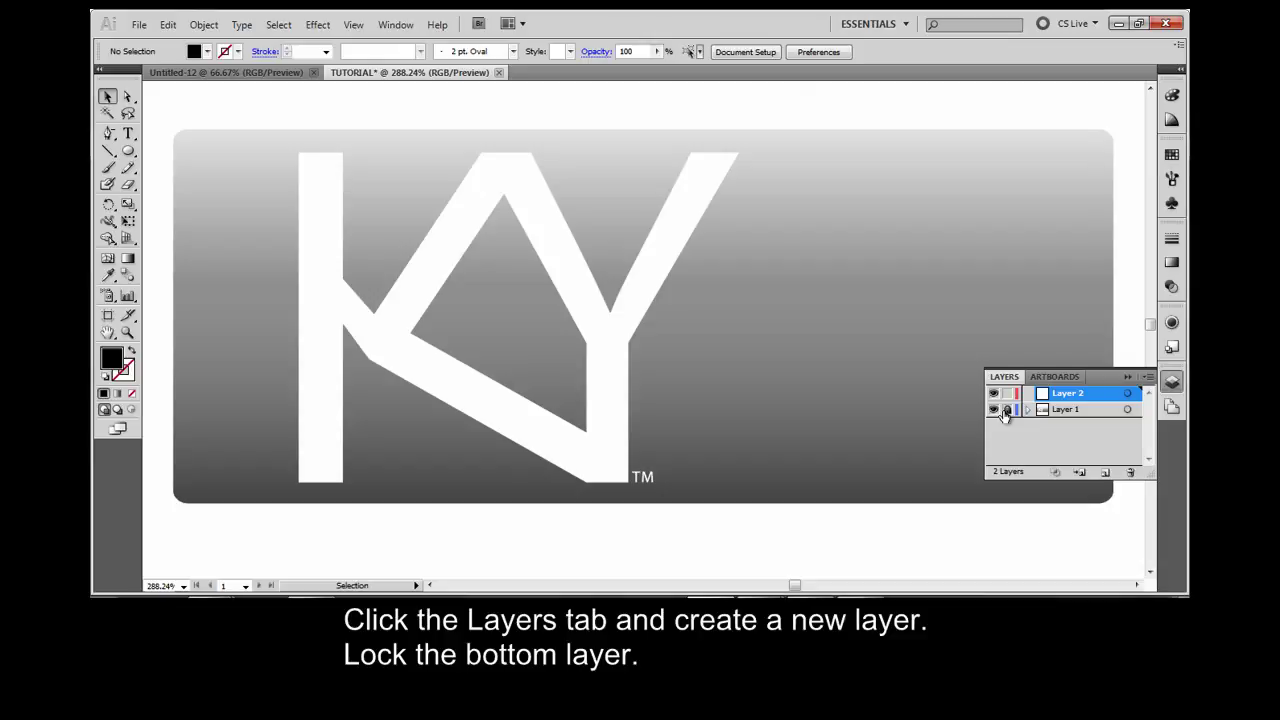
{"action": "left_click", "coordinate": [1129, 376]}
Add the point text SPORTS in uppercase on the gray panel beside the KY letters
{"action": "left_click", "coordinate": [128, 134]}
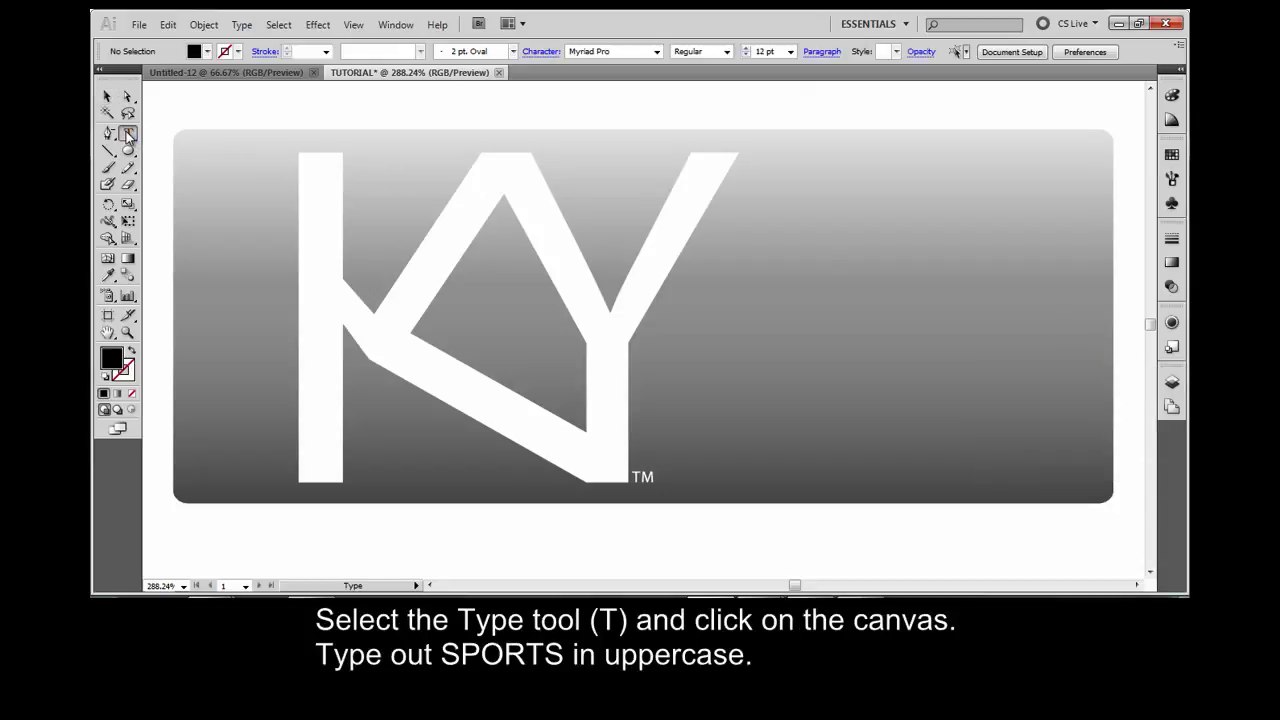
{"action": "left_click", "coordinate": [734, 290]}
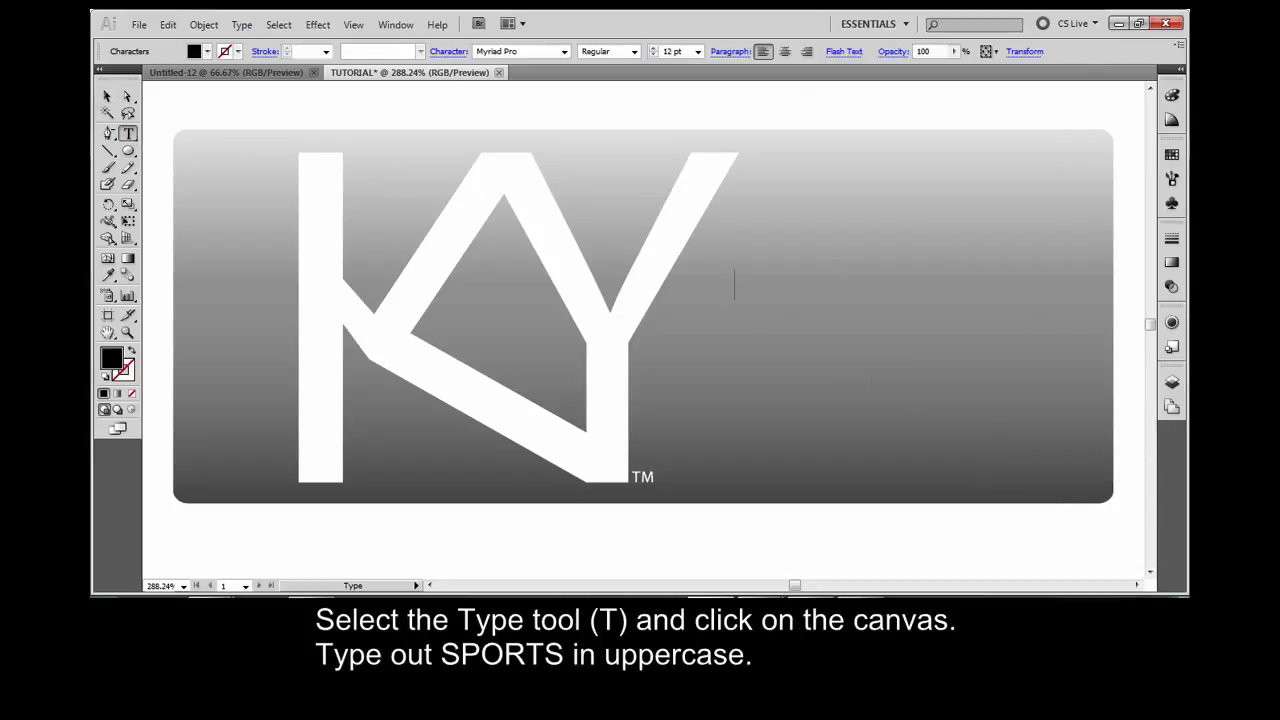
{"action": "type", "text": "SPORTS"}
{"action": "left_click", "coordinate": [107, 96]}
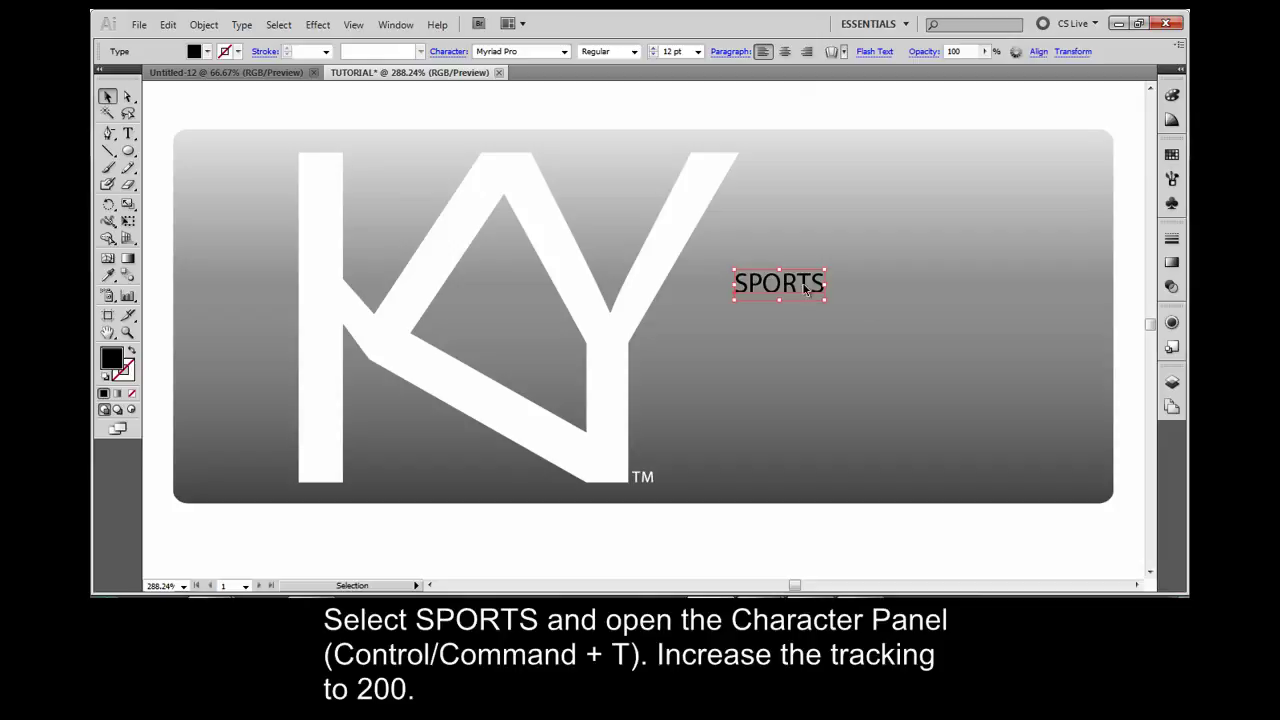
Set the tracking of the SPORTS text to 200
{"action": "left_click", "coordinate": [396, 24]}
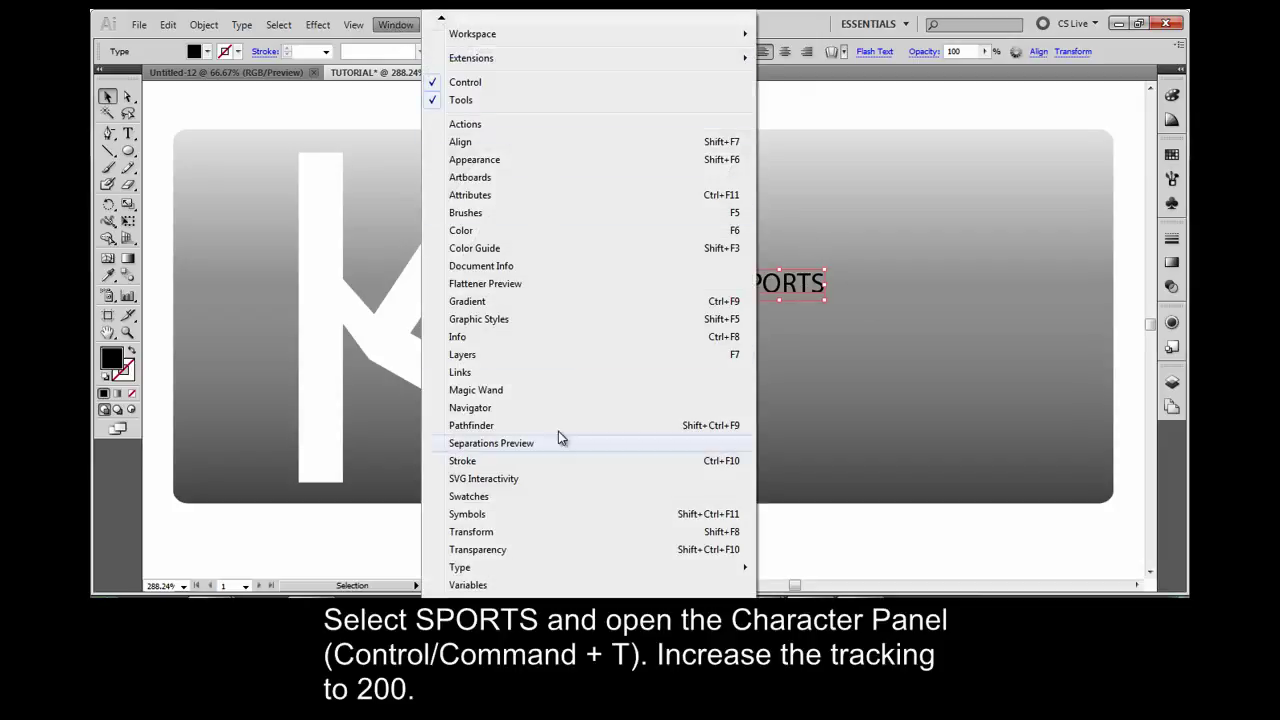
{"action": "mouse_move", "coordinate": [580, 567]}
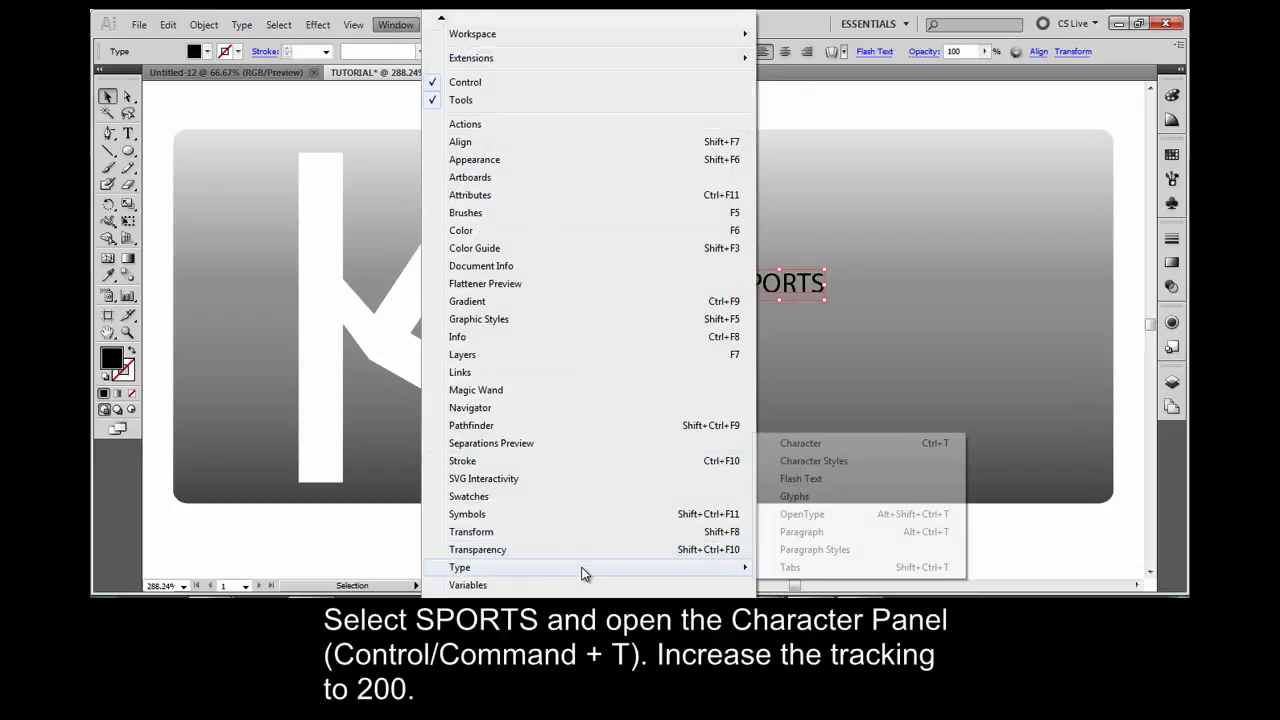
{"action": "left_click", "coordinate": [812, 444]}
{"action": "left_click", "coordinate": [847, 206]}
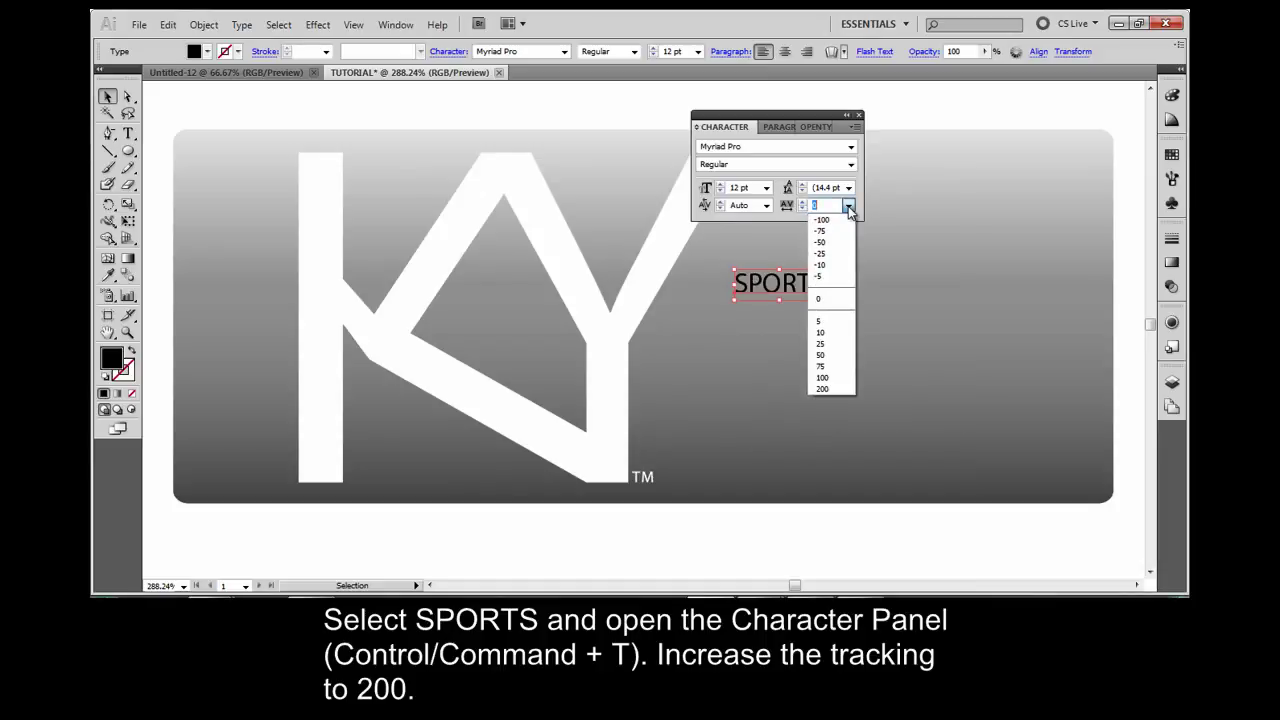
{"action": "left_click", "coordinate": [838, 386]}
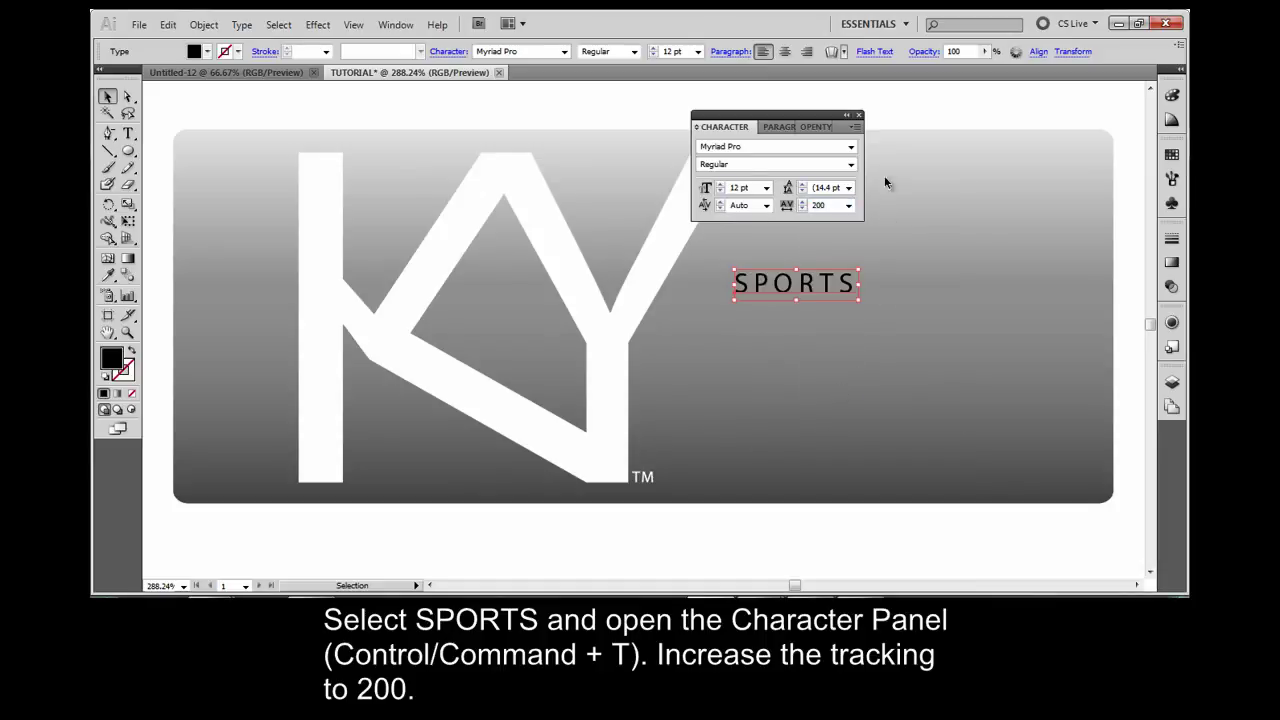
{"action": "left_click", "coordinate": [858, 115]}
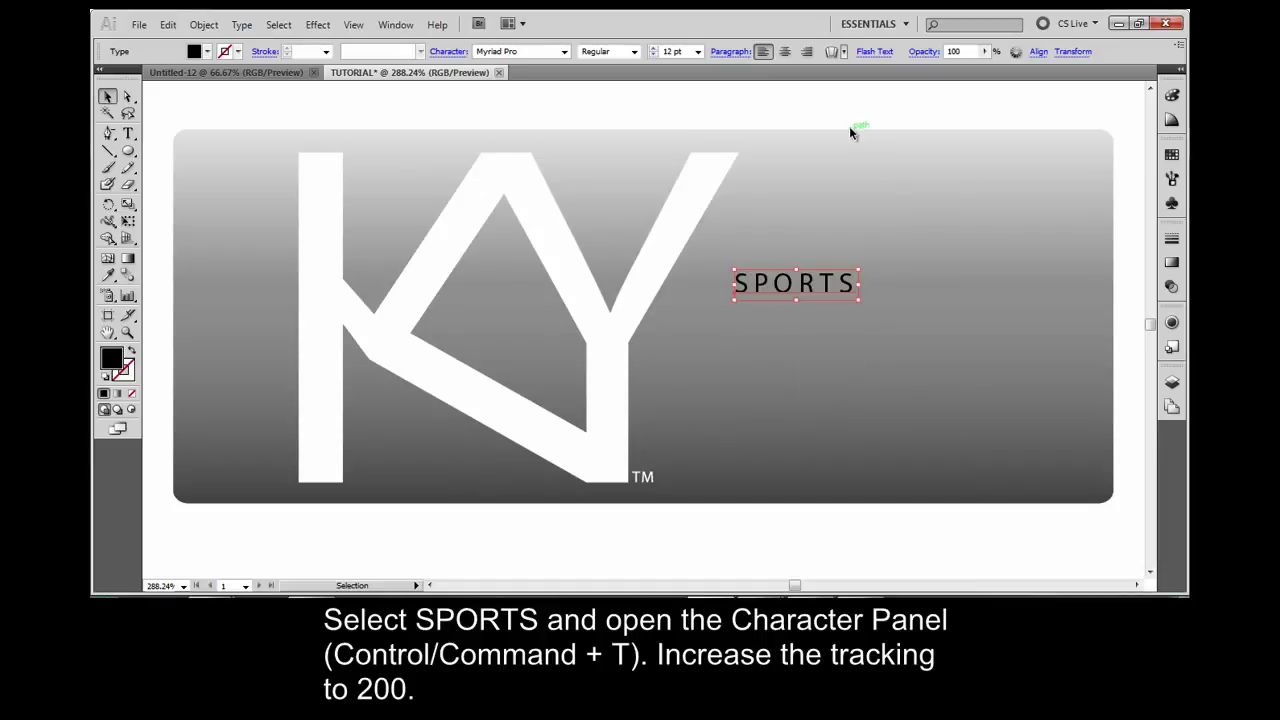
Change the font of the SPORTS text to Franklin Gothic Heavy Italic
{"action": "right_click", "coordinate": [831, 281]}
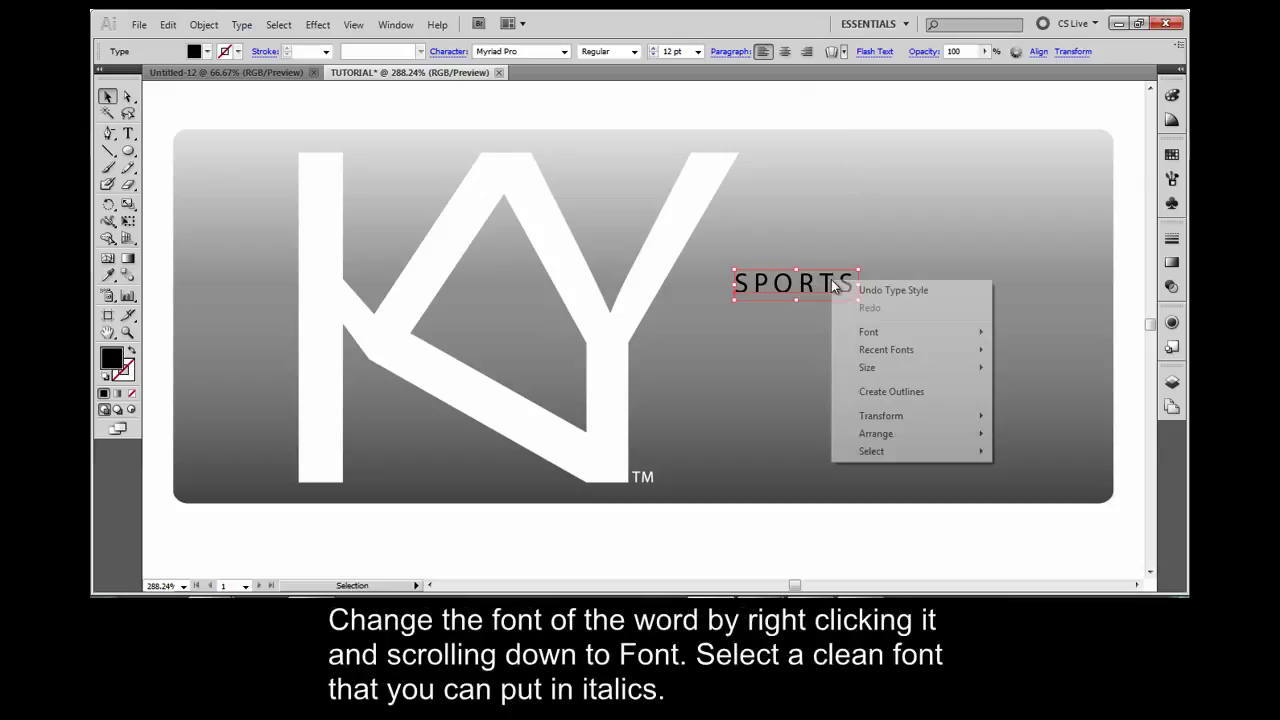
{"action": "mouse_move", "coordinate": [897, 338]}
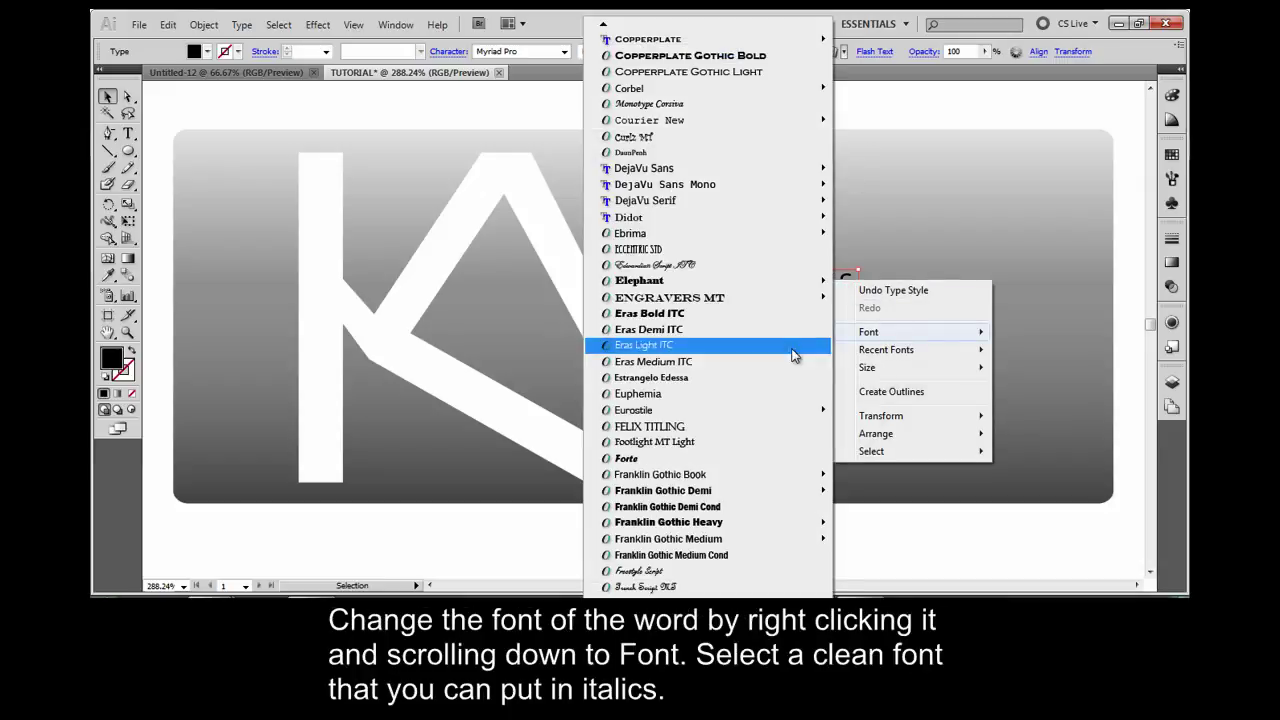
{"action": "mouse_move", "coordinate": [793, 526]}
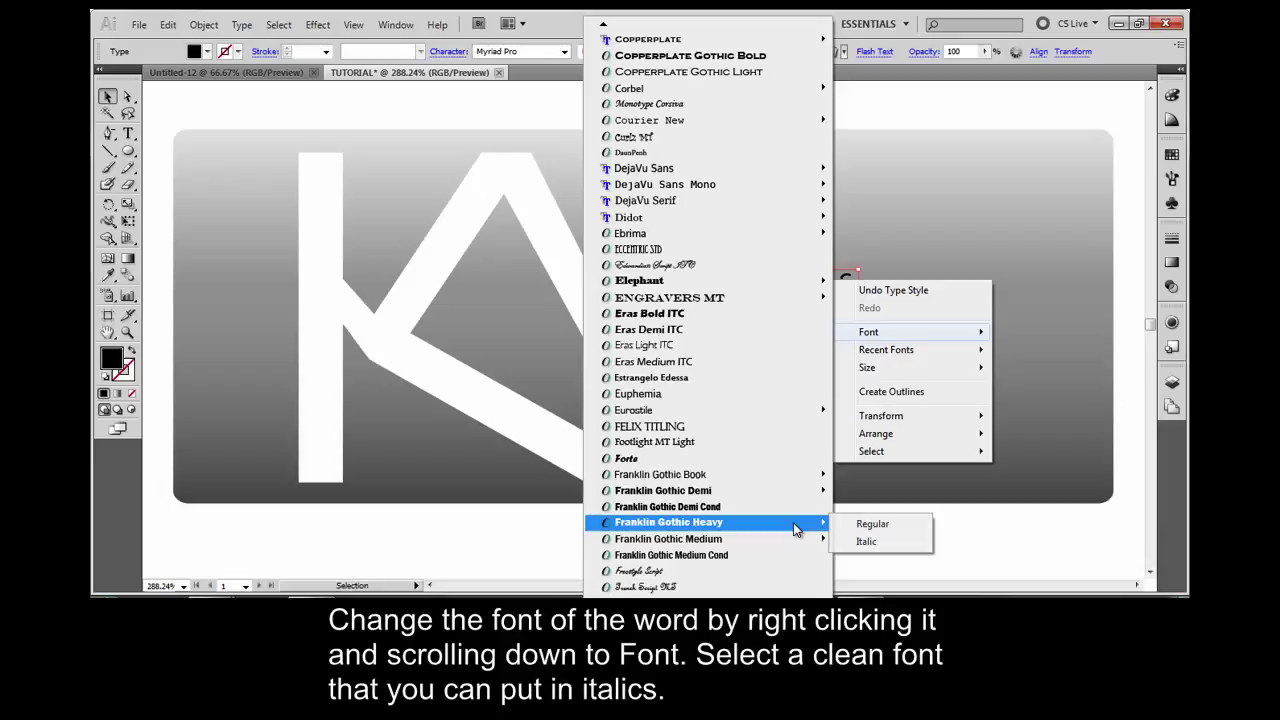
{"action": "left_click", "coordinate": [876, 543]}
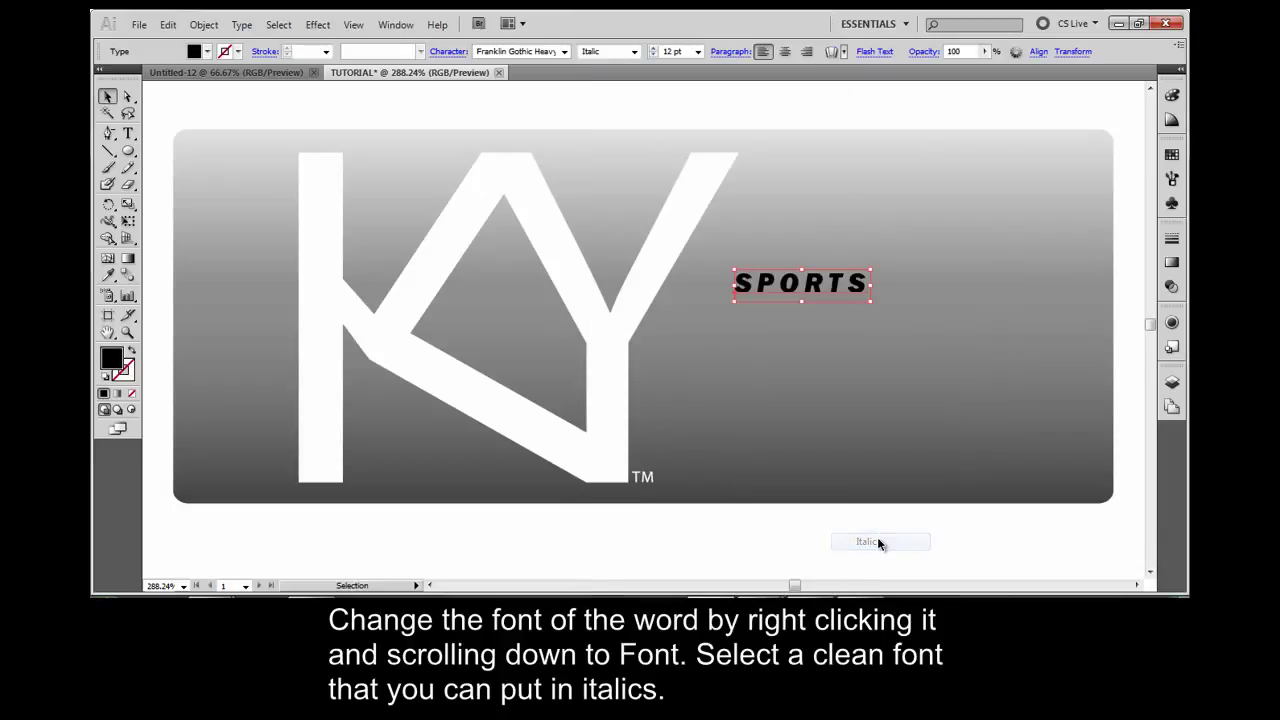
Set the SPORTS text size to 36 pt and reposition the word within the gray panel beside the Y
{"action": "right_click", "coordinate": [841, 283]}
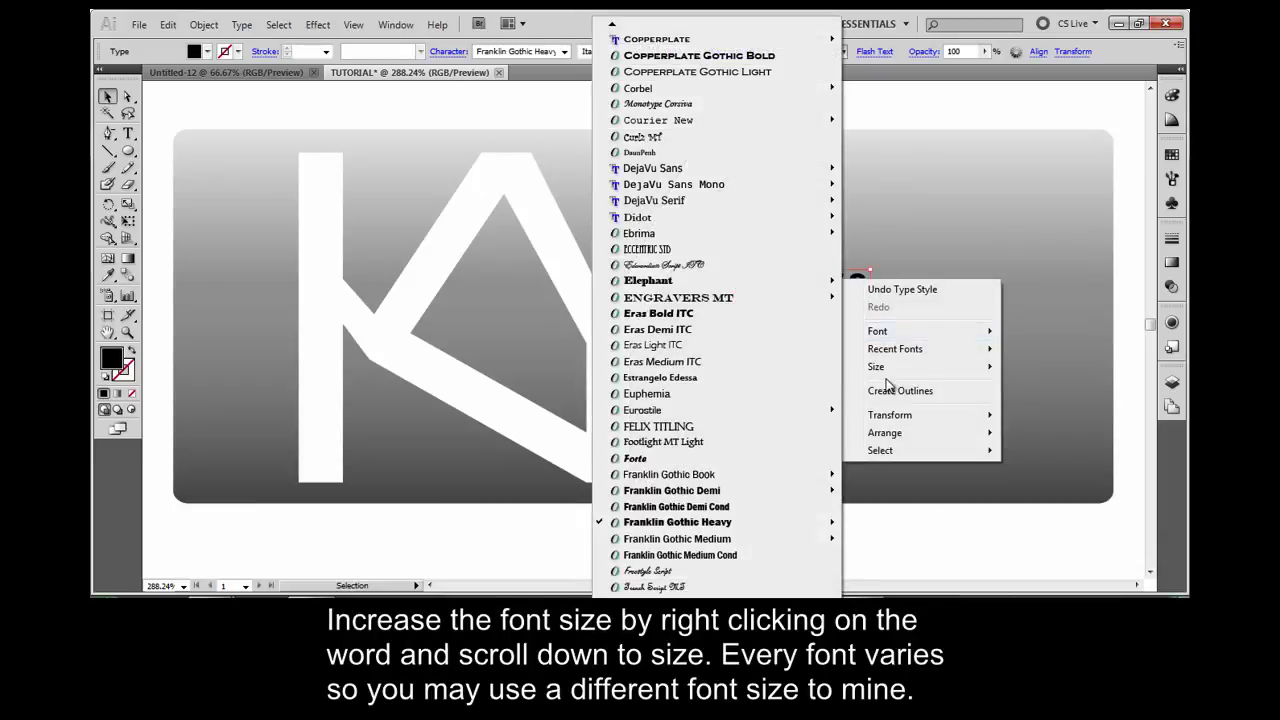
{"action": "mouse_move", "coordinate": [889, 376]}
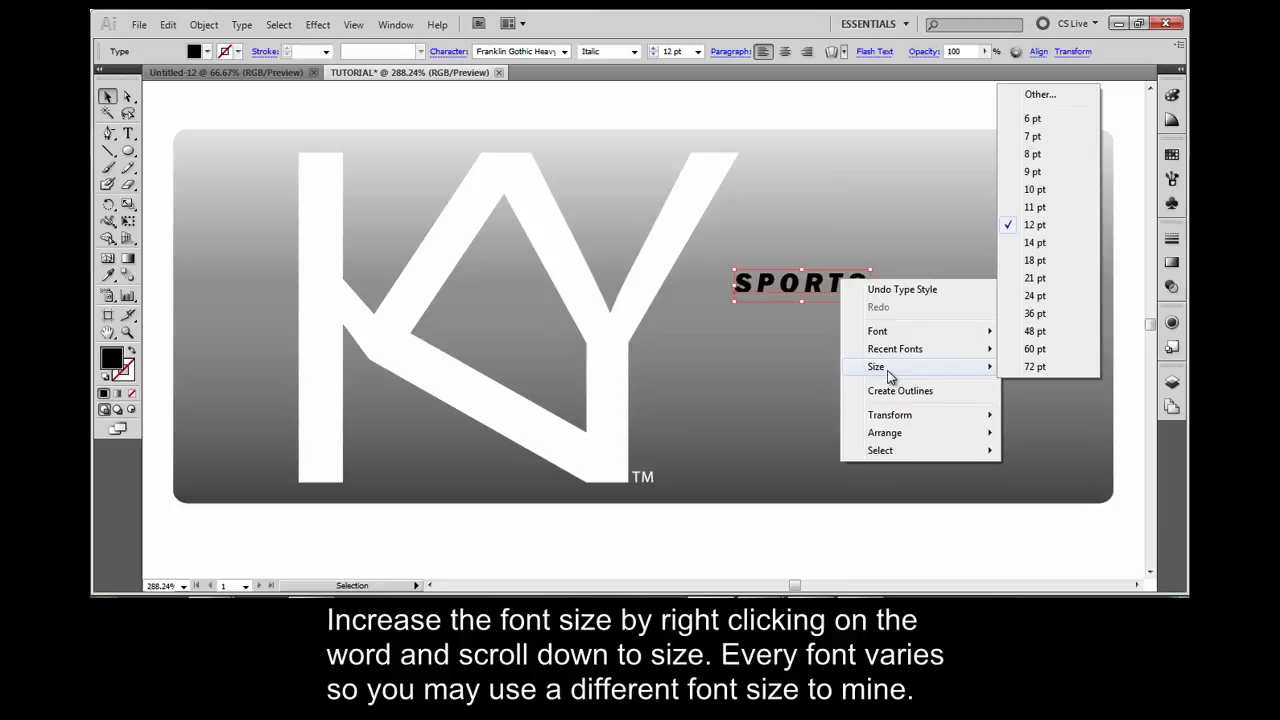
{"action": "left_click", "coordinate": [1050, 312]}
{"action": "left_click_drag", "start_coordinate": [1038, 271], "coordinate": [1020, 268]}
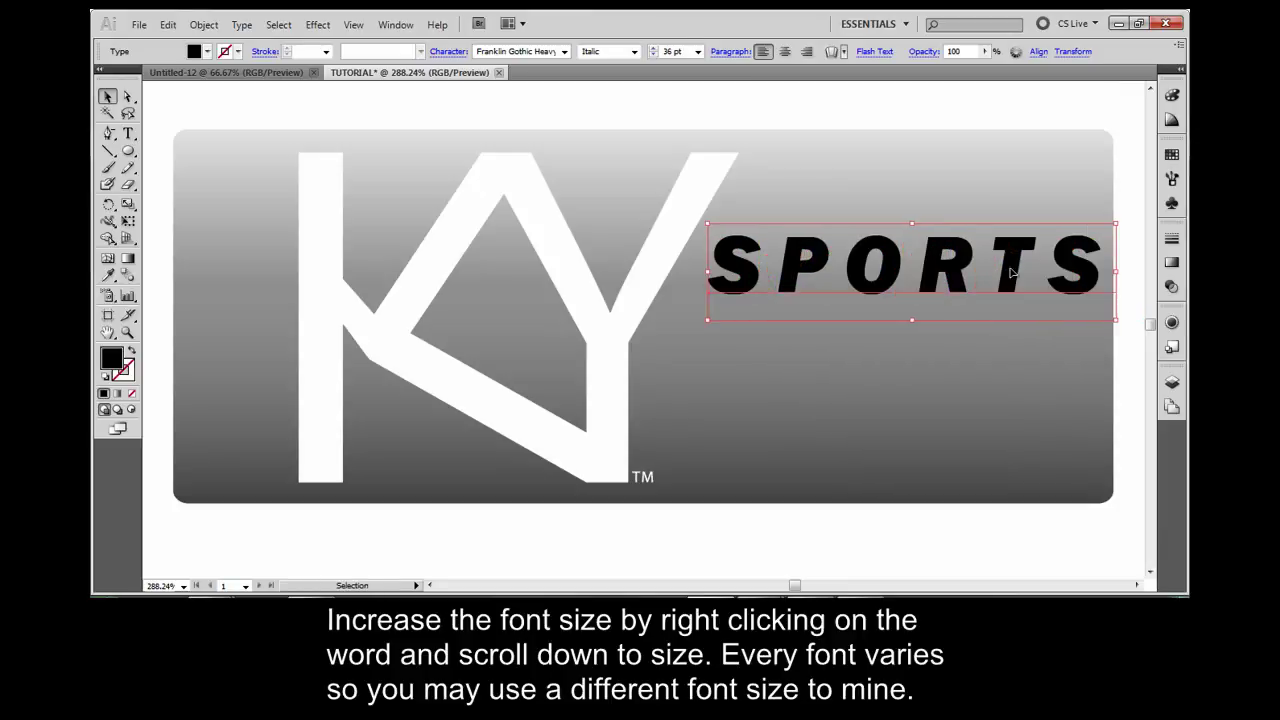
Convert the SPORTS text to outlines and apply a linear gradient fill to the letters
{"action": "right_click", "coordinate": [929, 265]}
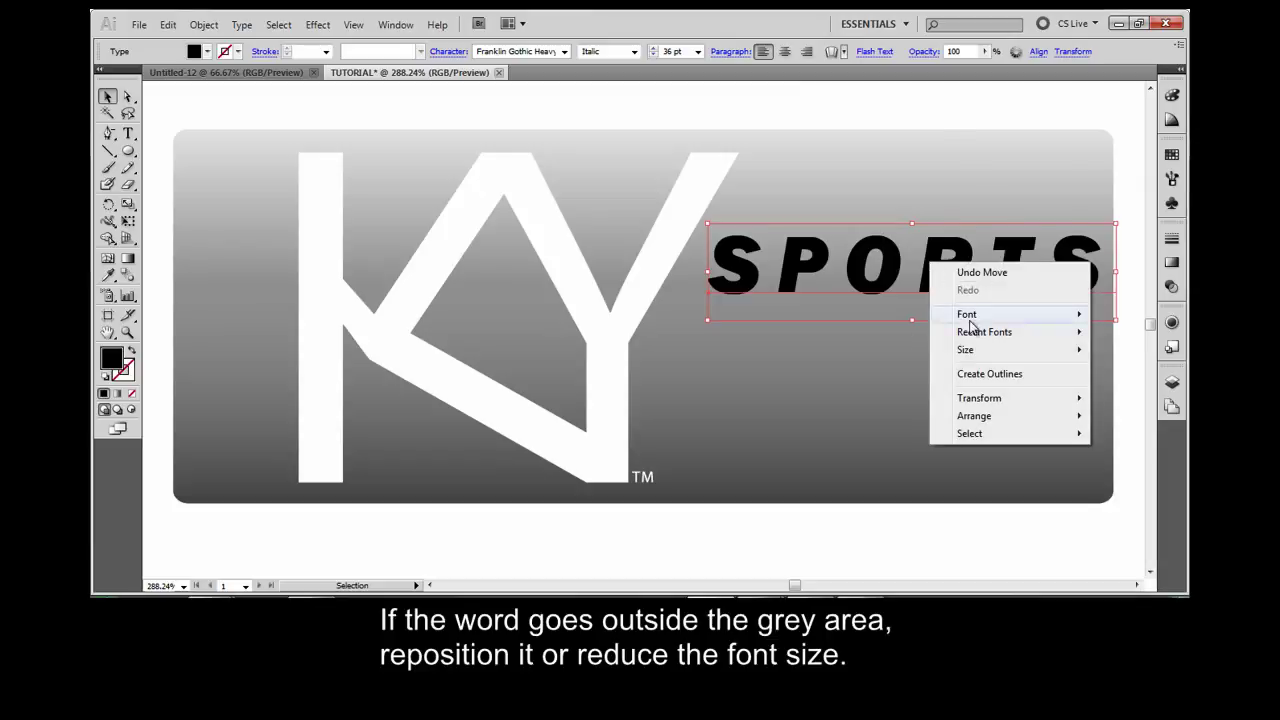
{"action": "left_click", "coordinate": [978, 373]}
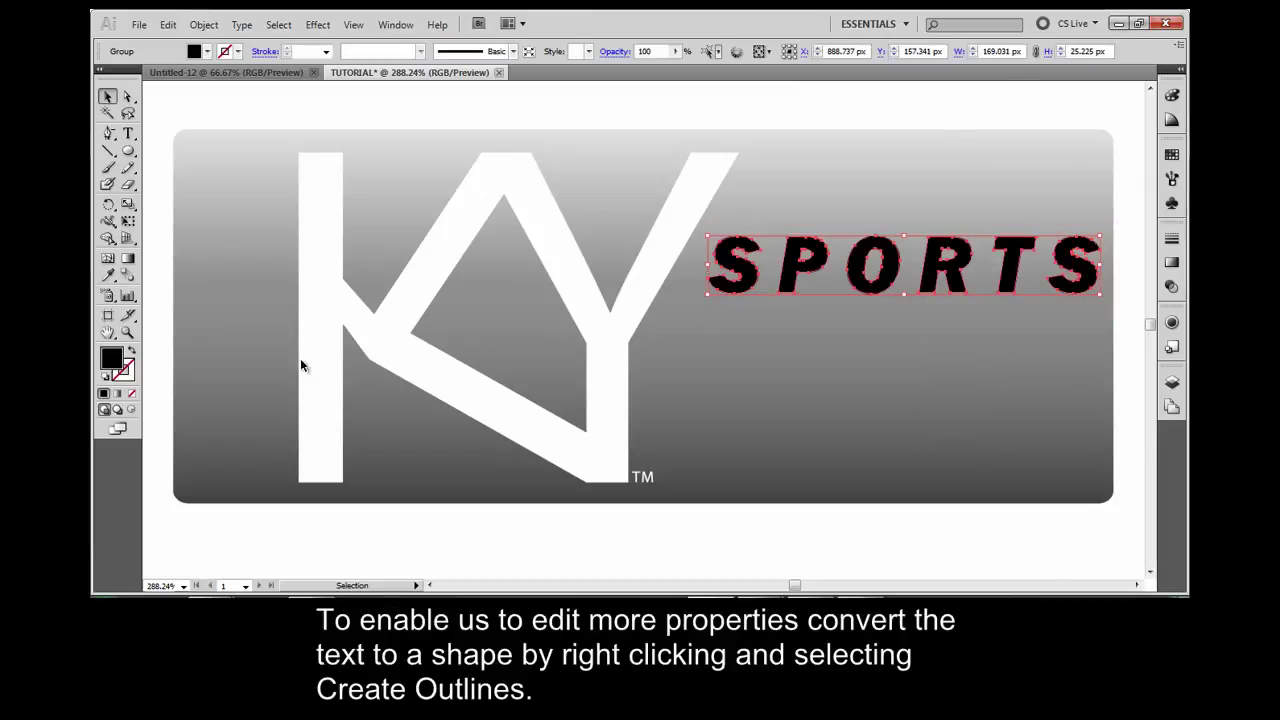
{"action": "left_click", "coordinate": [114, 357]}
{"action": "left_click", "coordinate": [117, 394]}
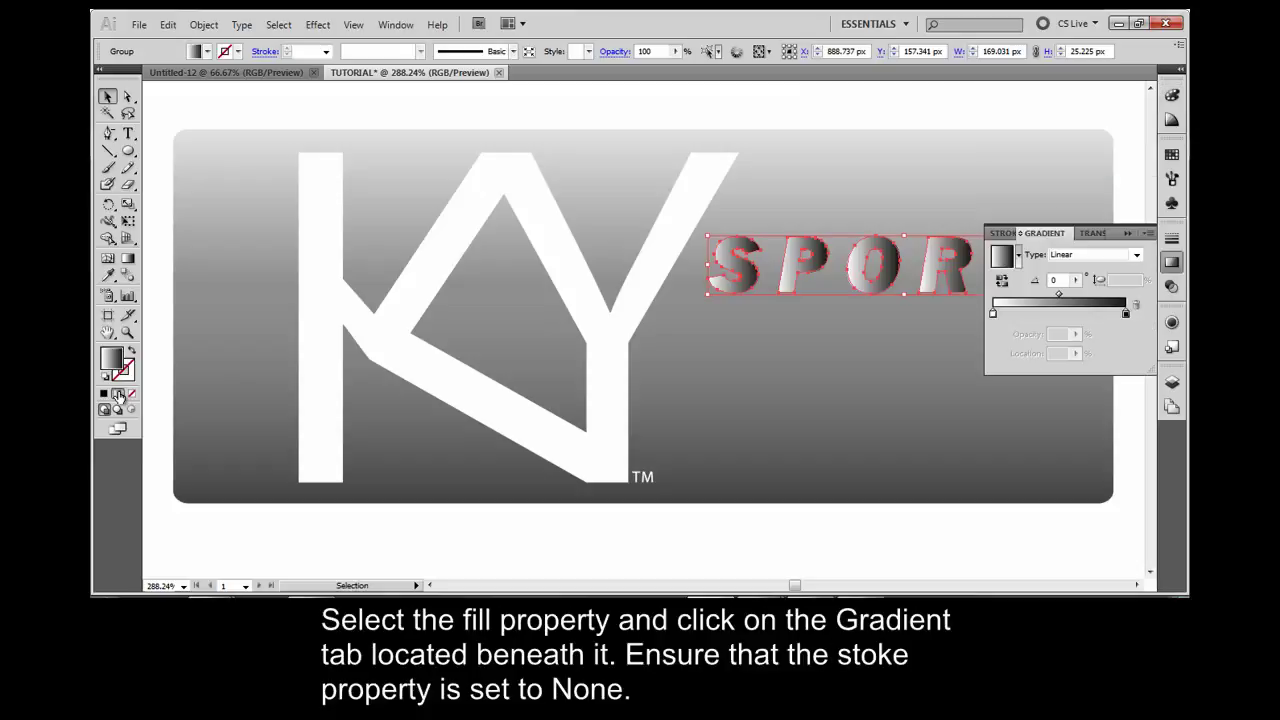
Set the gradient angle of the SPORTS letters to 90 degrees and change the gradient's black end stop to red
{"action": "left_click", "coordinate": [1056, 281]}
{"action": "key", "text": "Return"}
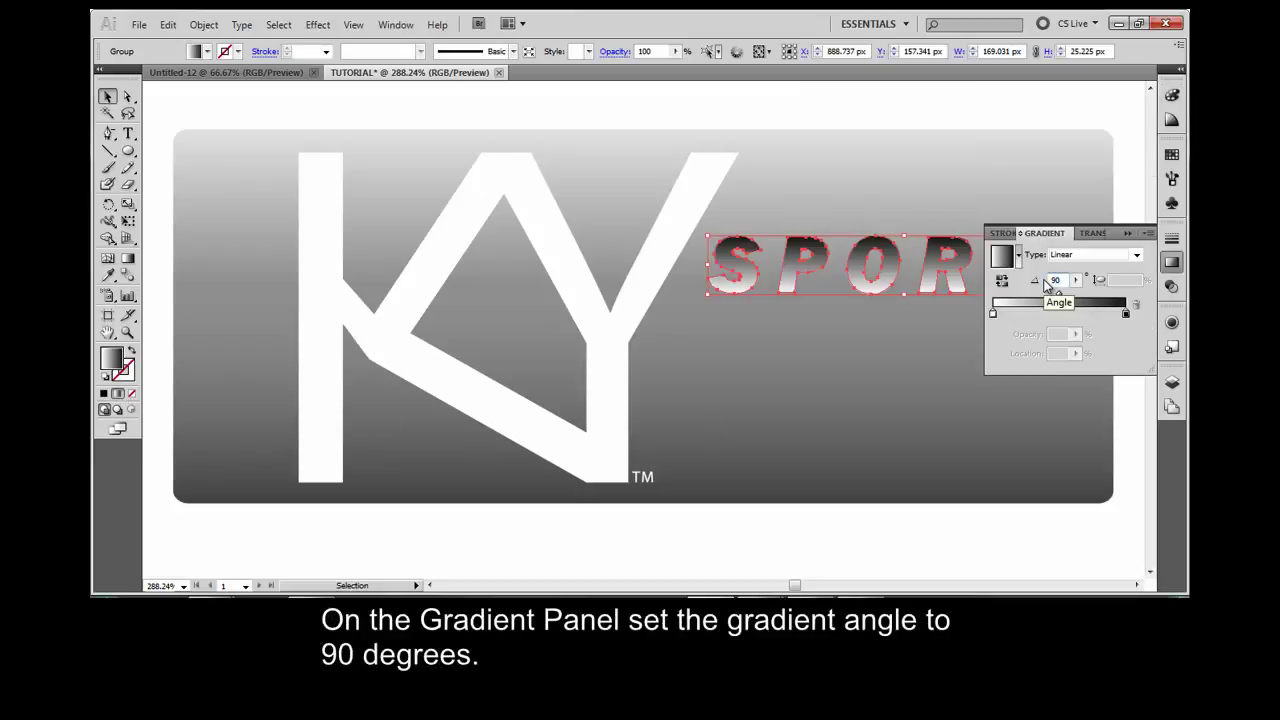
{"action": "double_click", "coordinate": [1125, 314]}
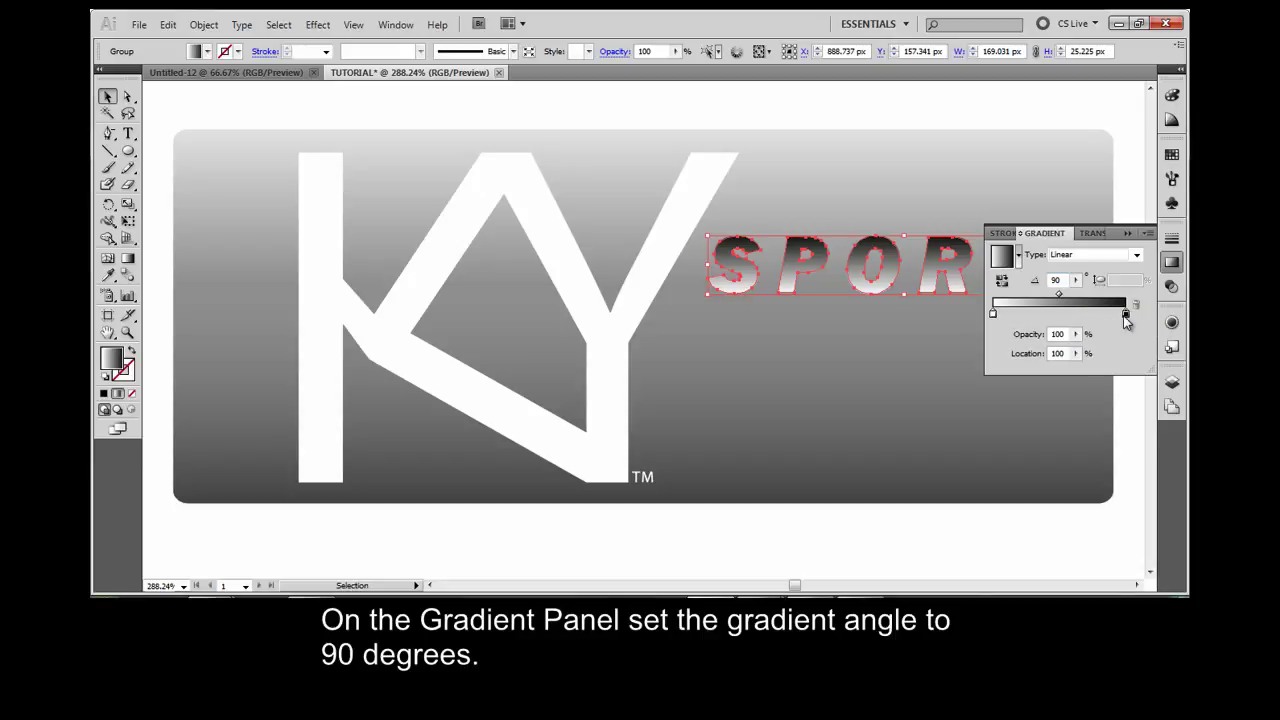
{"action": "left_click", "coordinate": [1112, 348]}
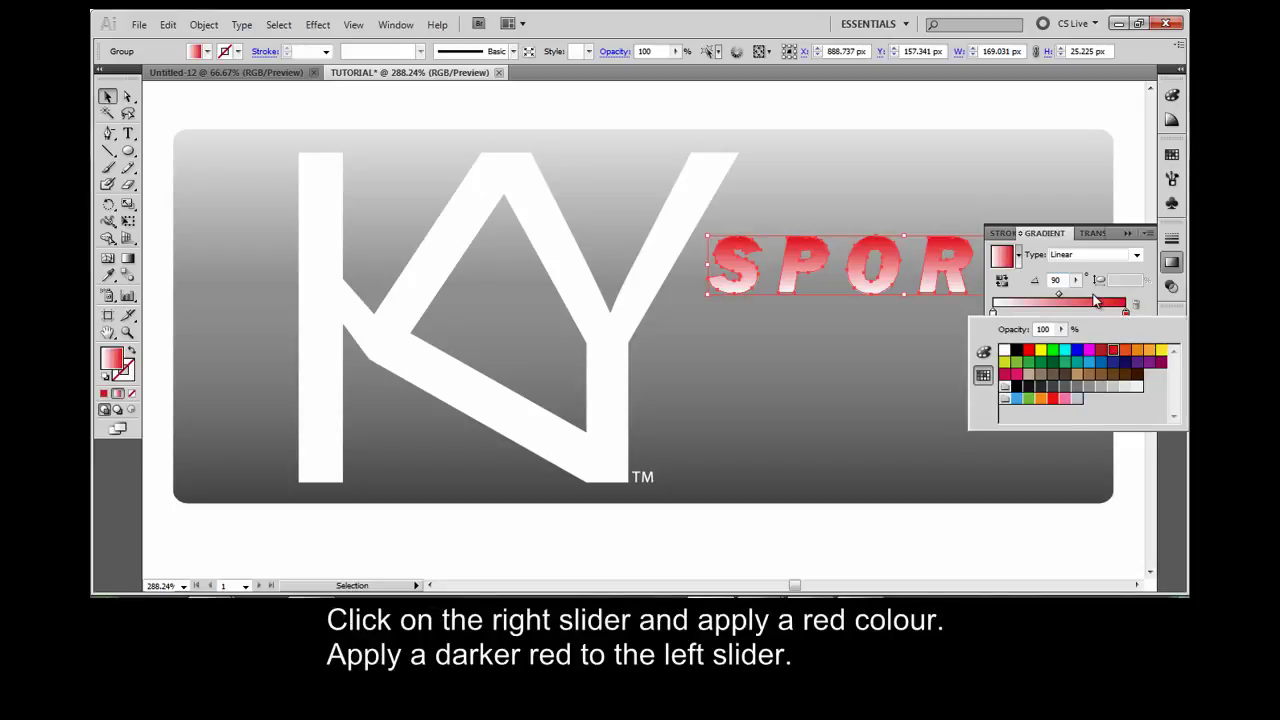
Change the white start stop of the SPORTS gradient to a darker red and deselect the letters
{"action": "left_click", "coordinate": [994, 315]}
{"action": "double_click", "coordinate": [994, 315]}
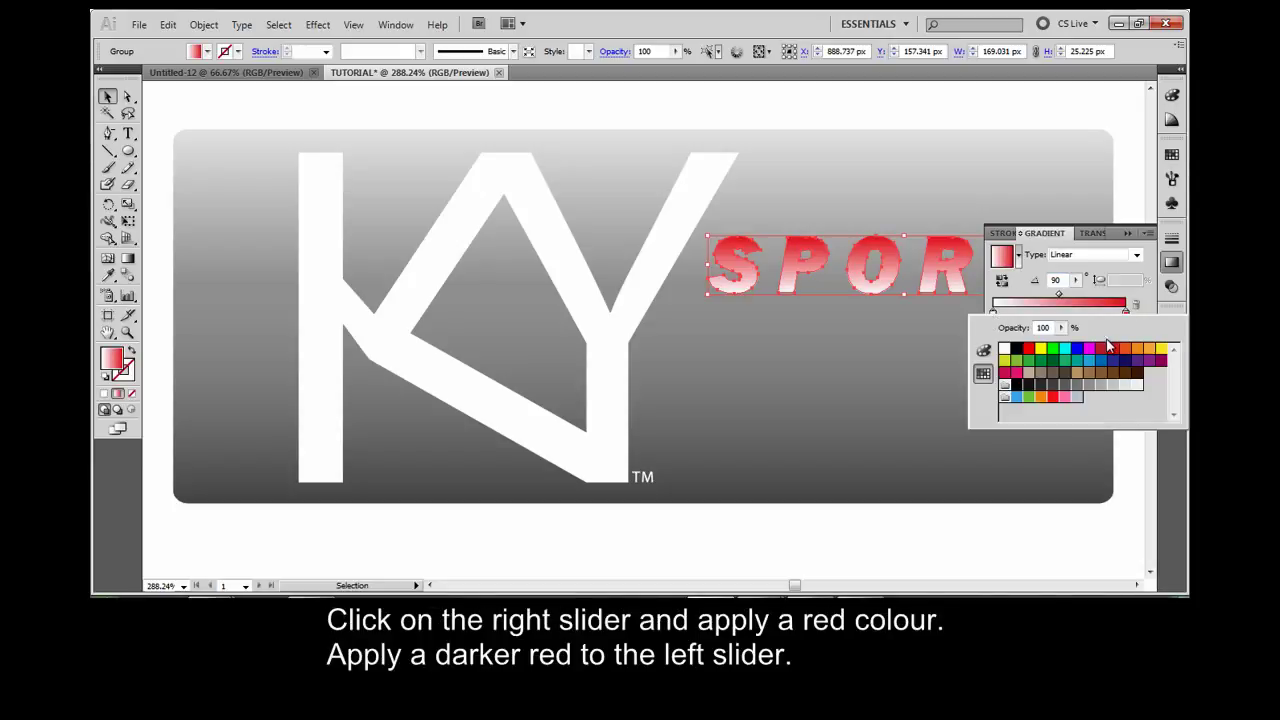
{"action": "left_click", "coordinate": [1101, 348]}
{"action": "left_click", "coordinate": [1083, 296]}
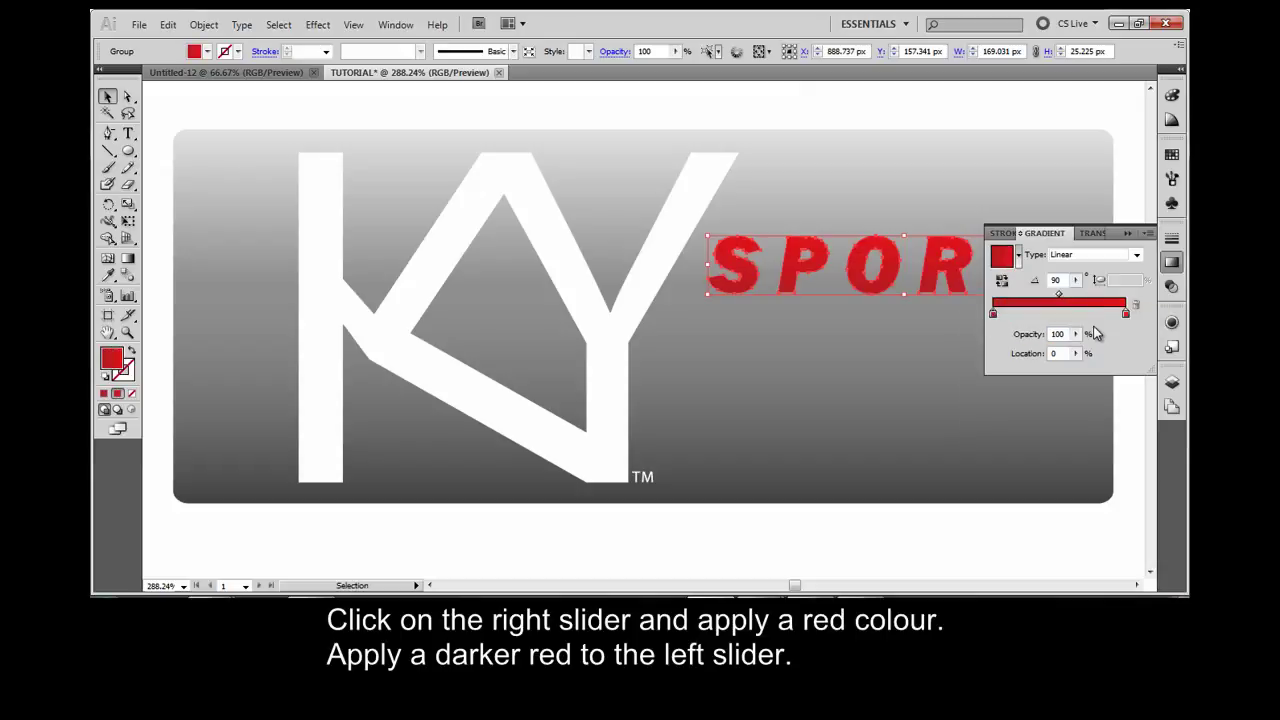
{"action": "left_click", "coordinate": [1125, 234]}
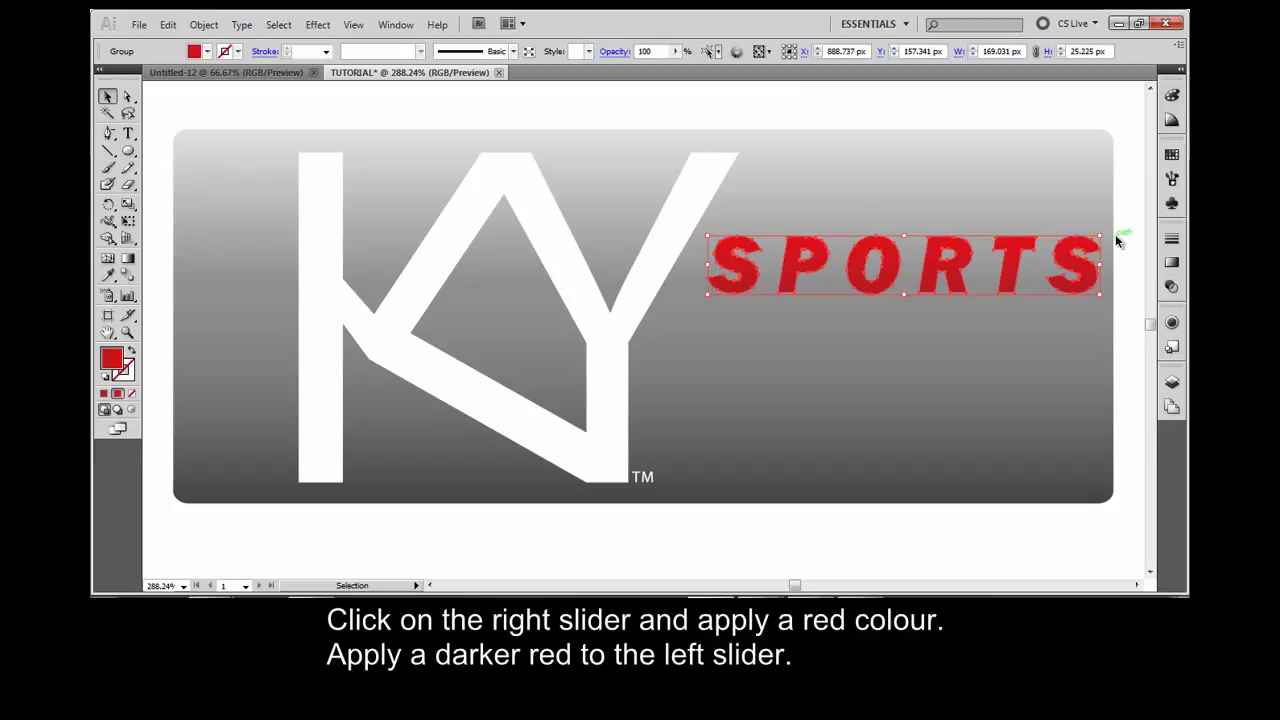
{"action": "left_click", "coordinate": [1044, 308]}
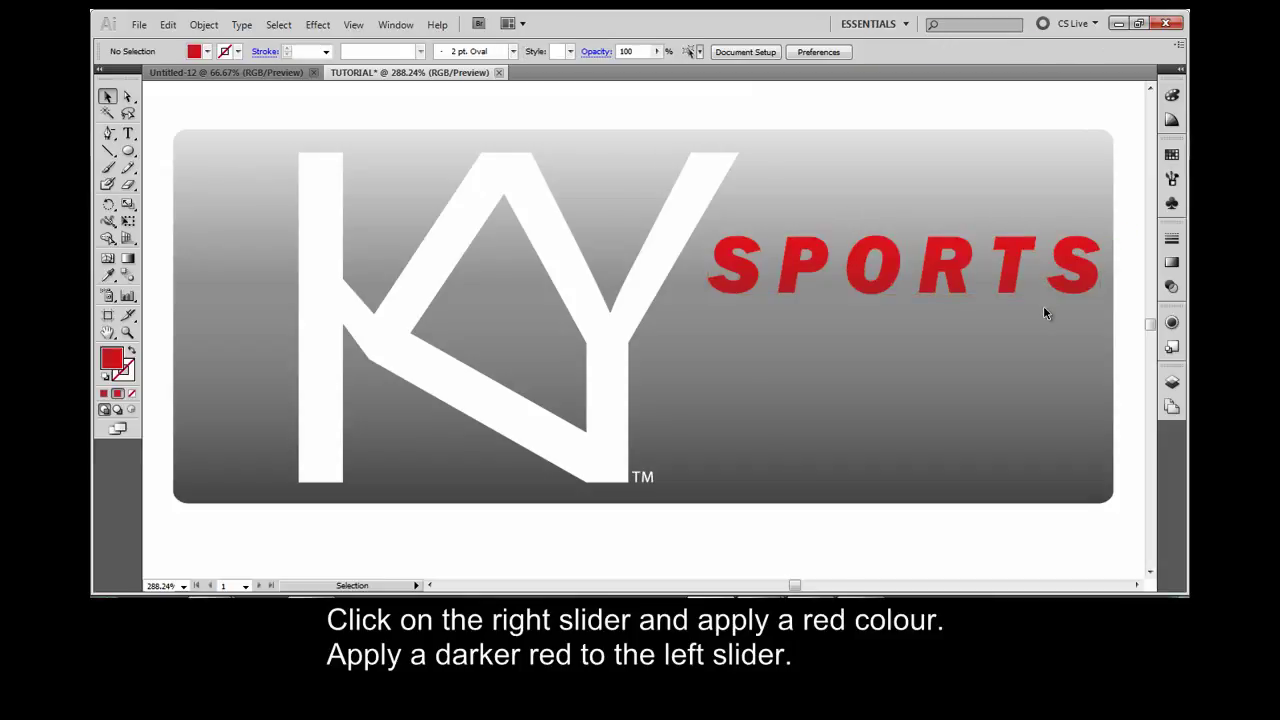
Copy the SPORTS lettering and paste the duplicate in front of the original
{"action": "left_click", "coordinate": [1008, 270]}
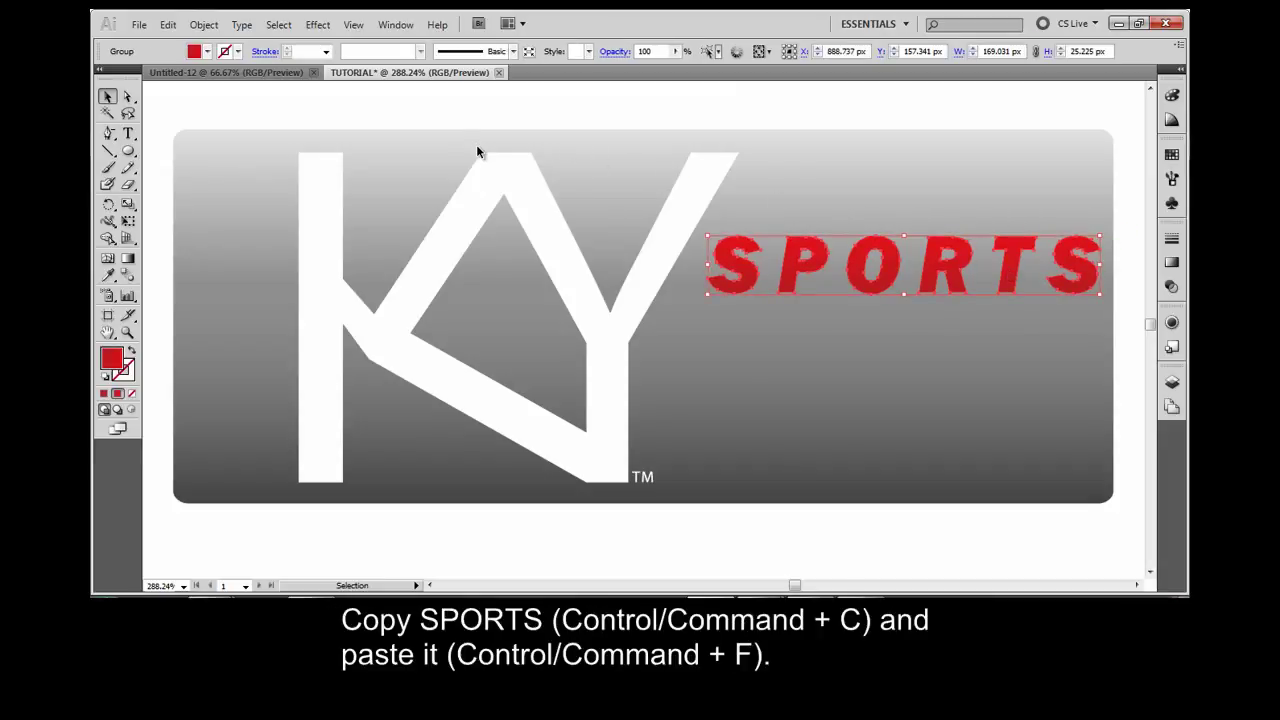
{"action": "left_click", "coordinate": [172, 27]}
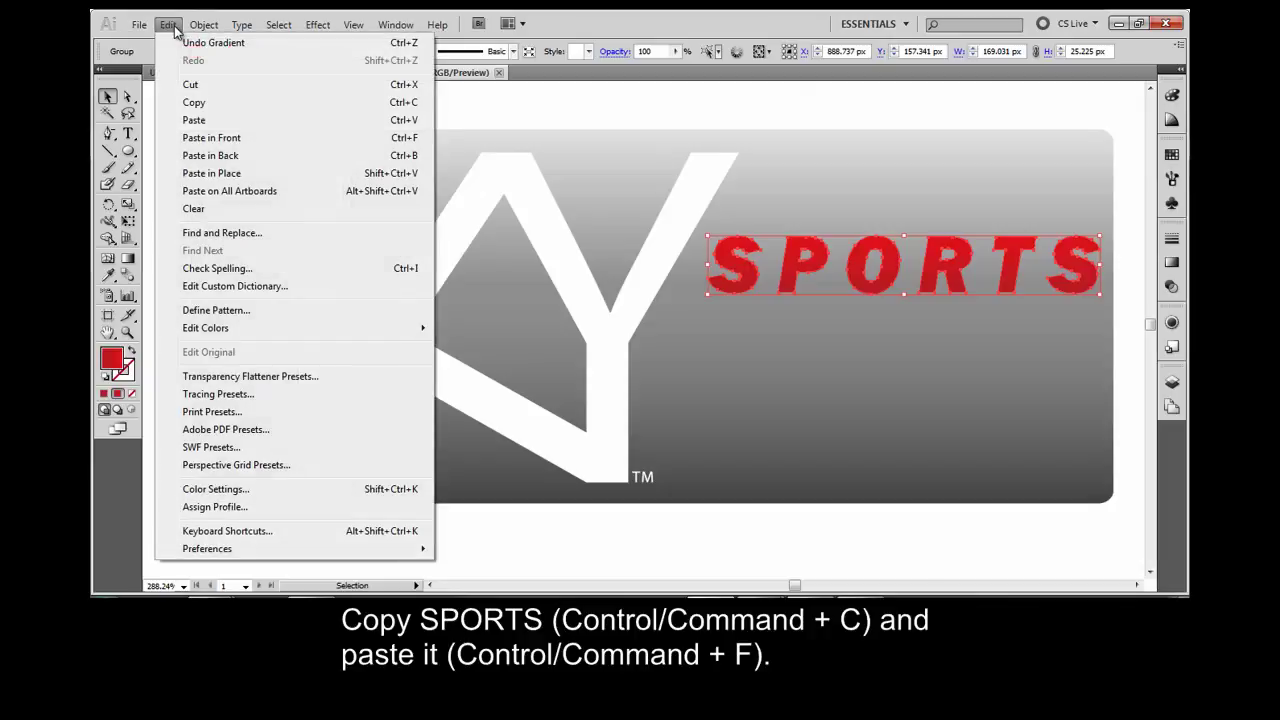
{"action": "left_click", "coordinate": [194, 102]}
{"action": "left_click", "coordinate": [166, 25]}
{"action": "left_click", "coordinate": [208, 137]}
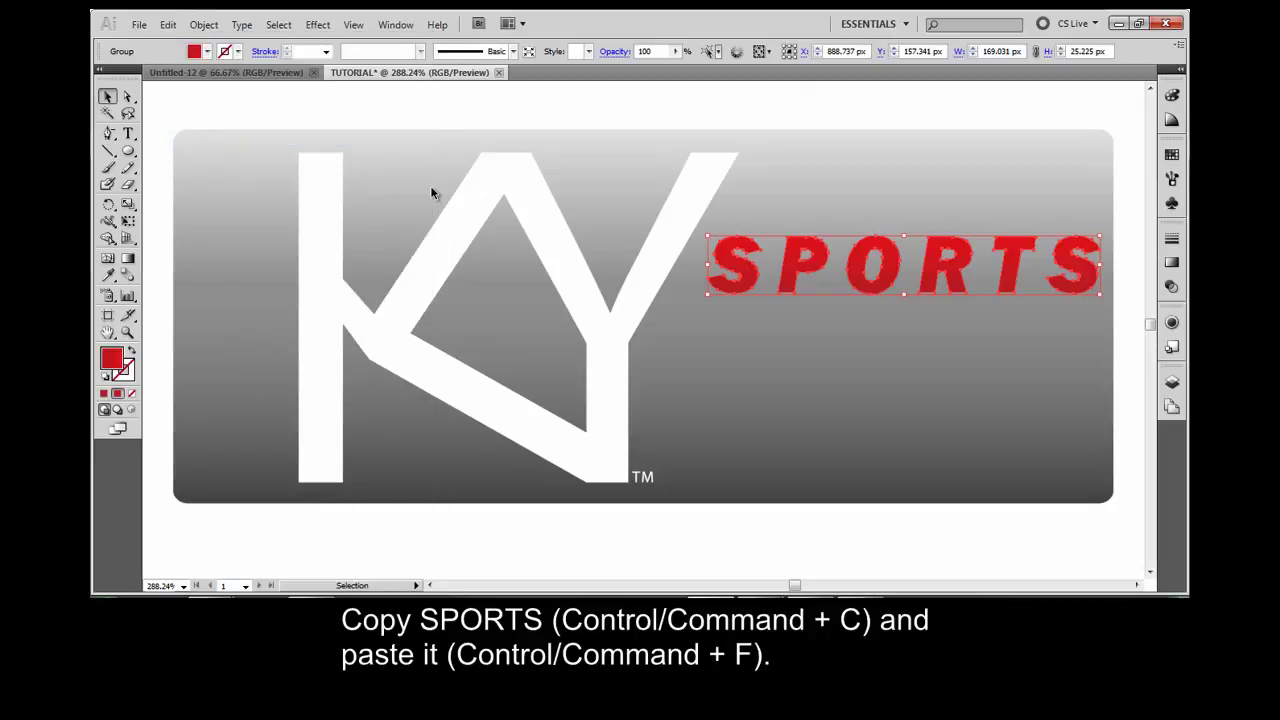
Reflect the duplicated SPORTS across the horizontal axis and move it straight down about 27 px, leaving a small gap beneath the original
{"action": "left_click", "coordinate": [204, 24]}
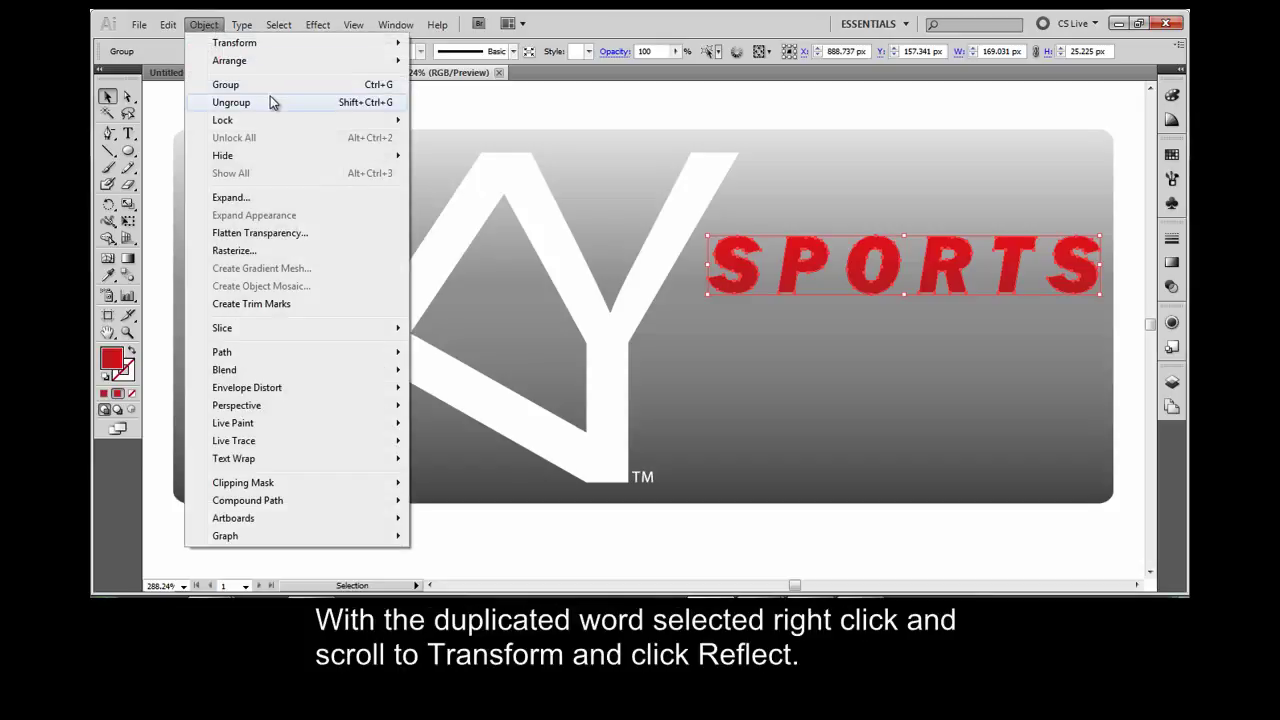
{"action": "mouse_move", "coordinate": [300, 43]}
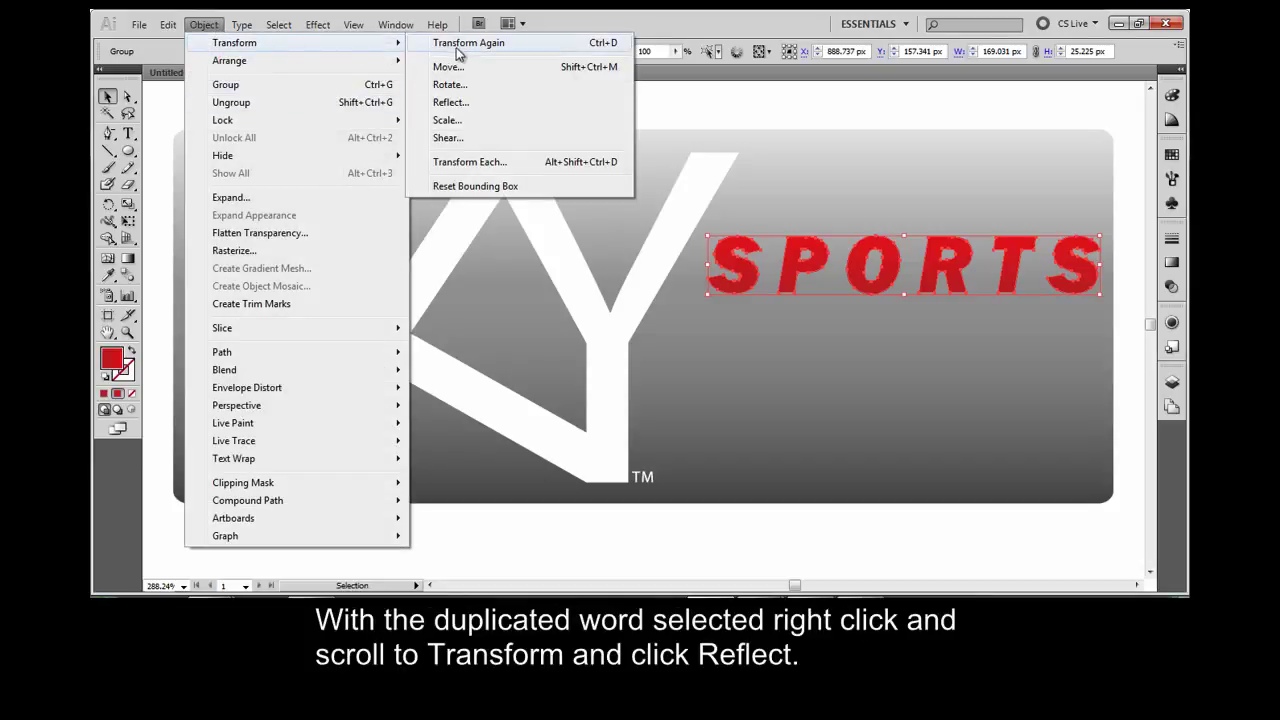
{"action": "left_click", "coordinate": [487, 106]}
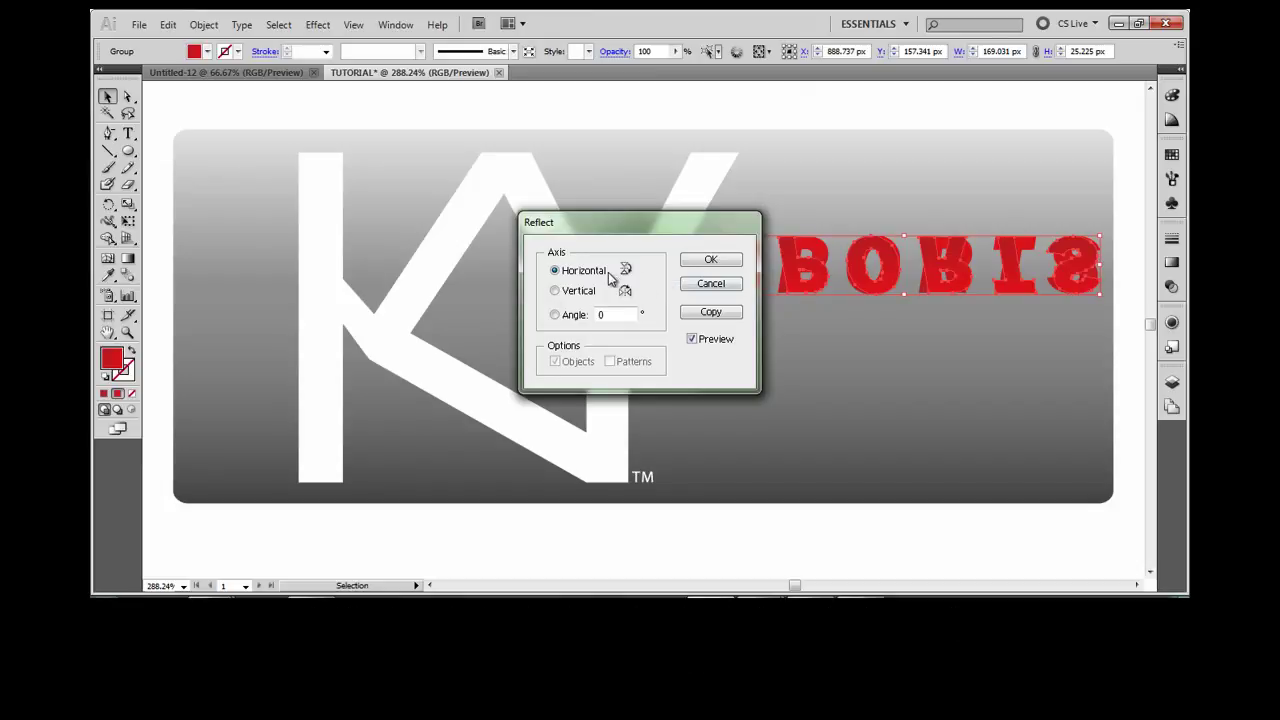
{"action": "left_click", "coordinate": [704, 261]}
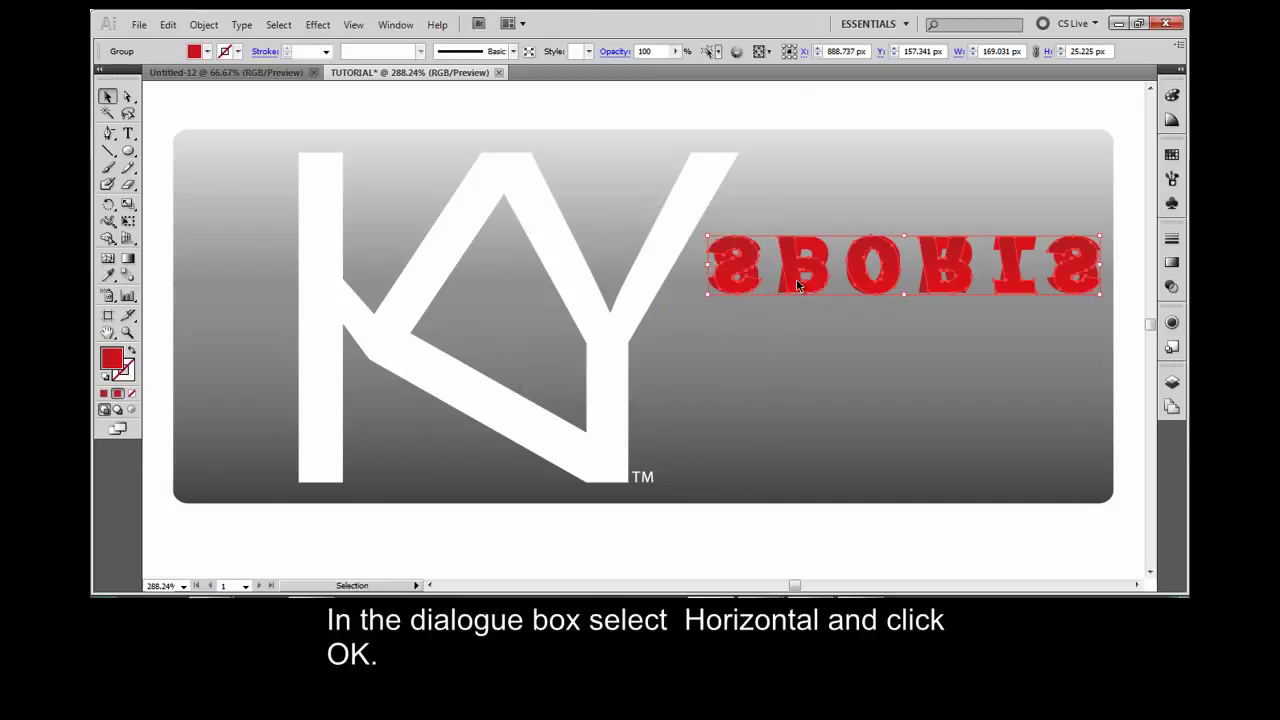
{"action": "left_click_drag", "start_coordinate": [797, 285], "coordinate": [797, 347]}
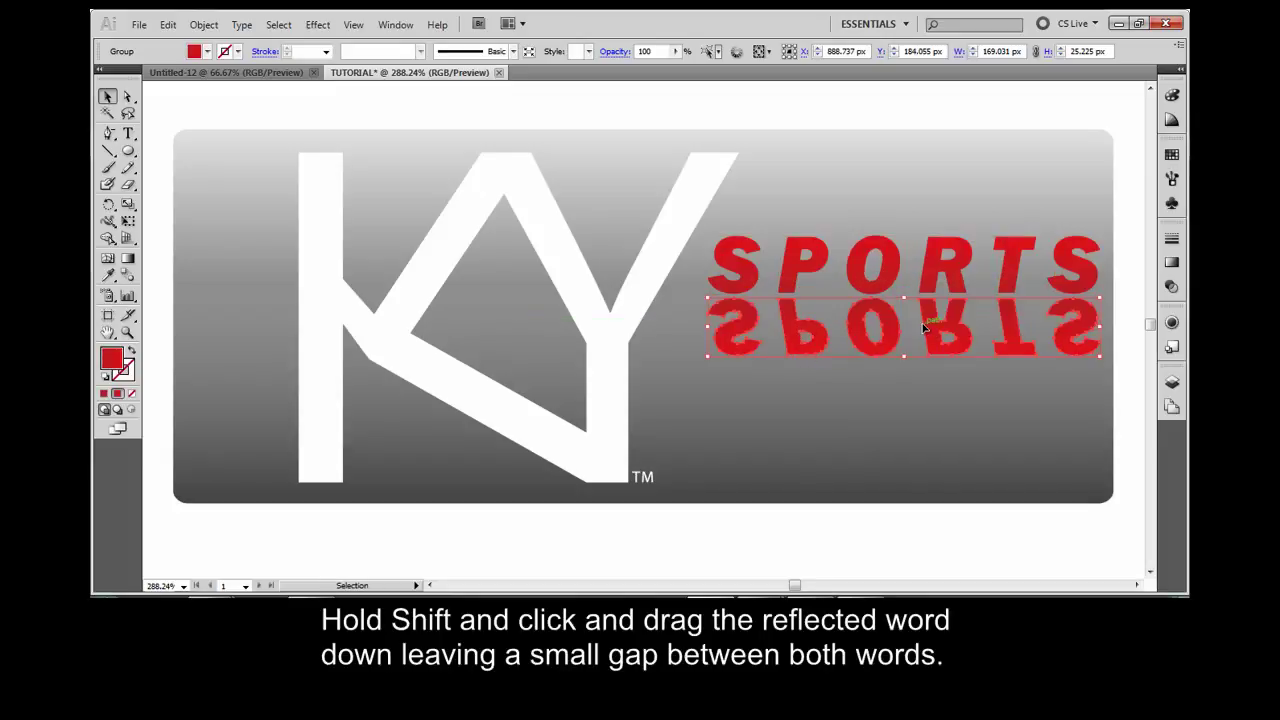
Set the opacity of the end stop in the reflected word's gradient to 0%
{"action": "left_click", "coordinate": [1171, 263]}
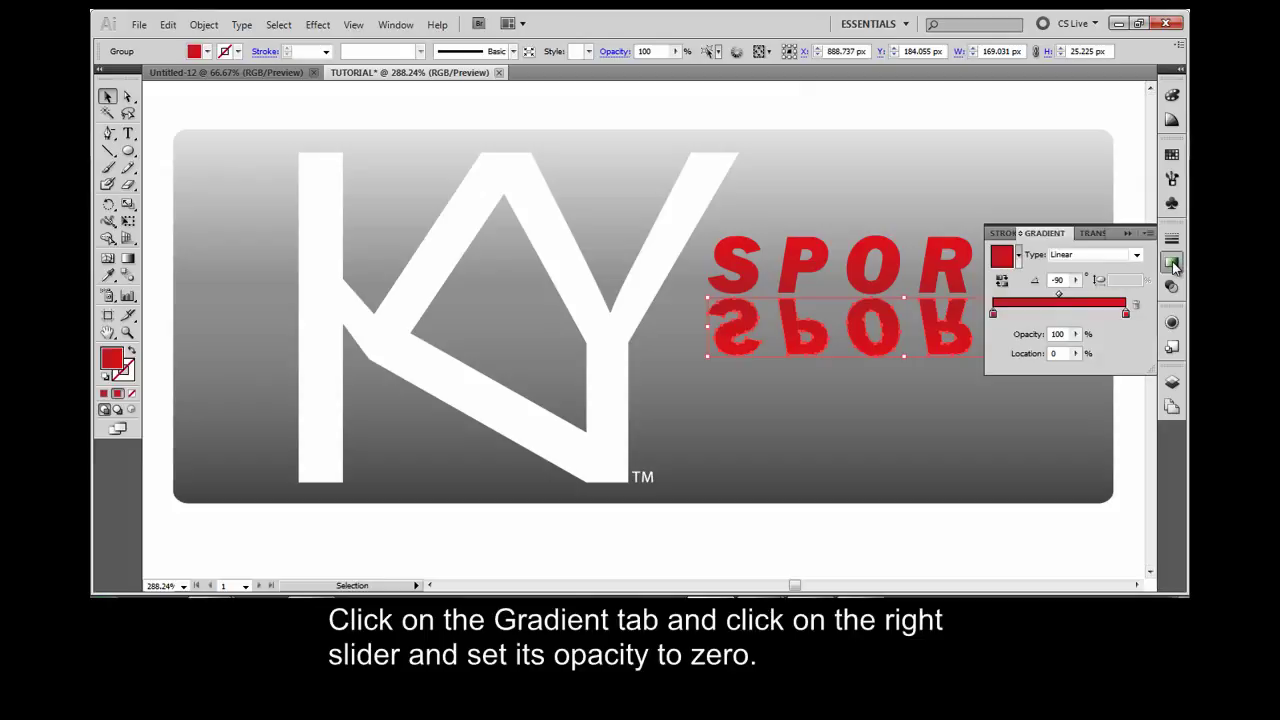
{"action": "left_click", "coordinate": [1126, 314]}
{"action": "left_click", "coordinate": [1058, 334]}
{"action": "type", "text": "0"}
{"action": "key", "text": "Return"}
{"action": "left_click", "coordinate": [1128, 236]}
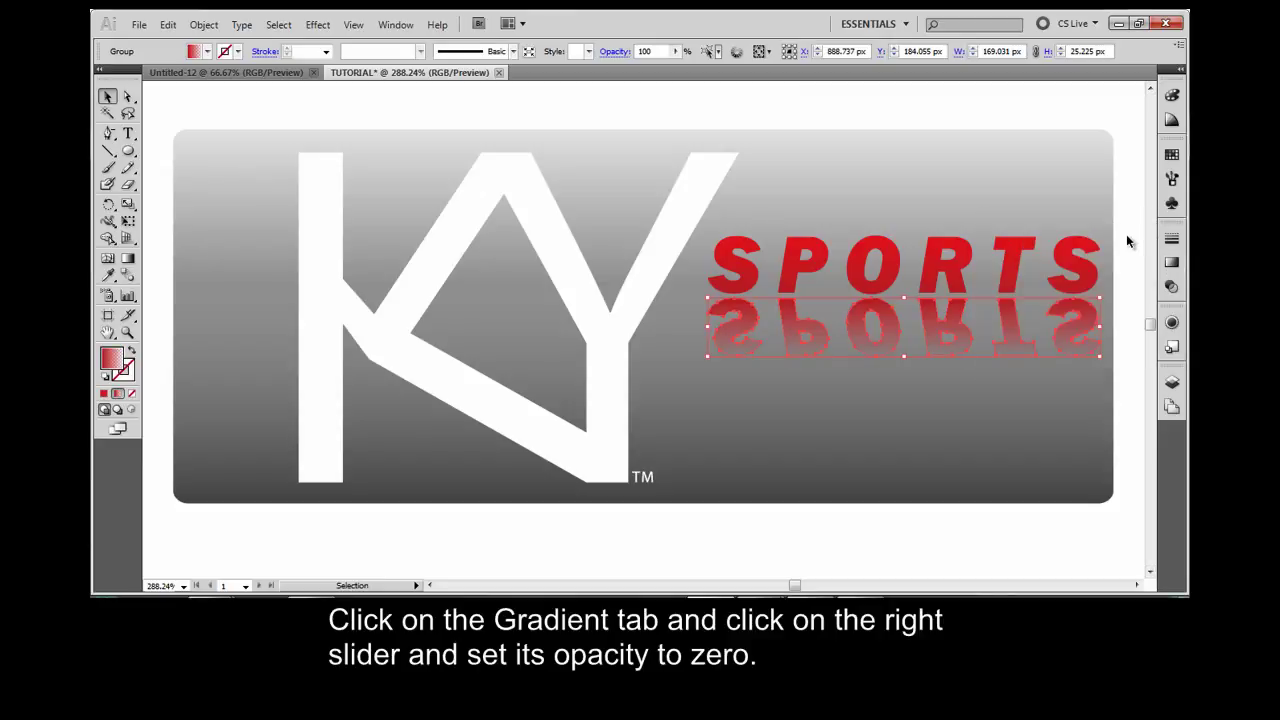
Lower the overall opacity of the reflected SPORTS word to 20% and deselect it
{"action": "left_click", "coordinate": [637, 52]}
{"action": "type", "text": "20"}
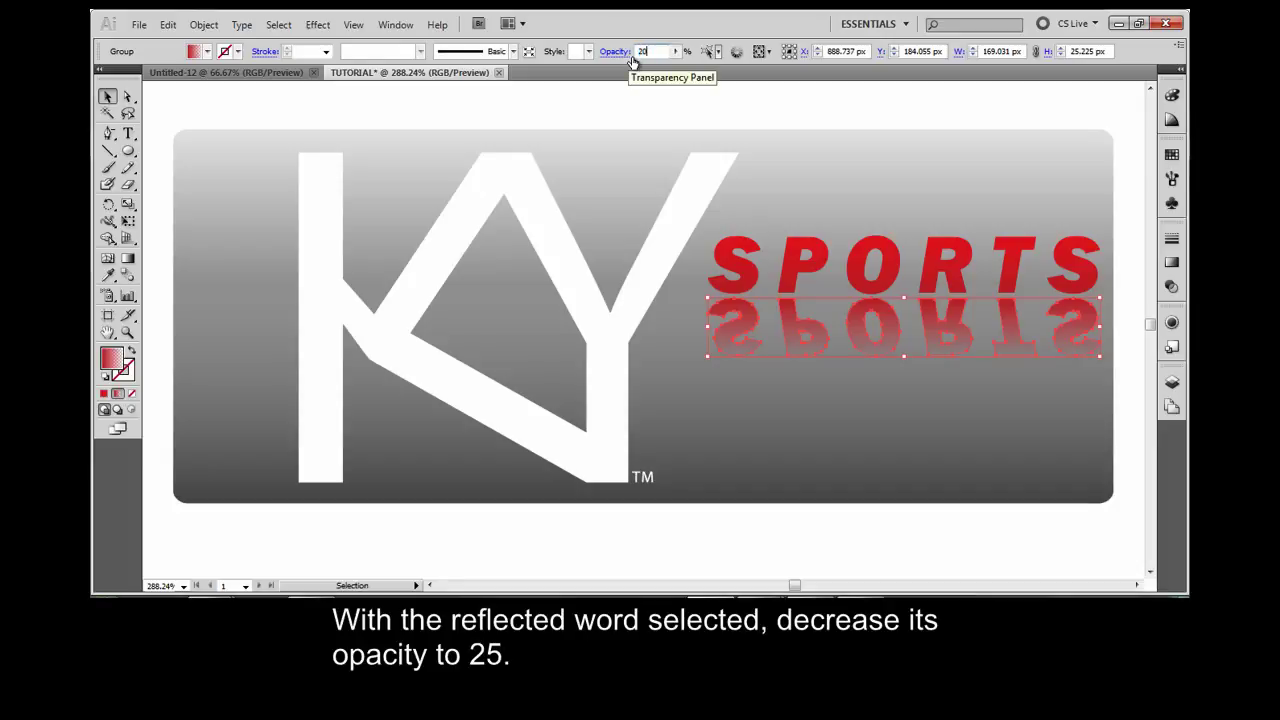
{"action": "key", "text": "Return"}
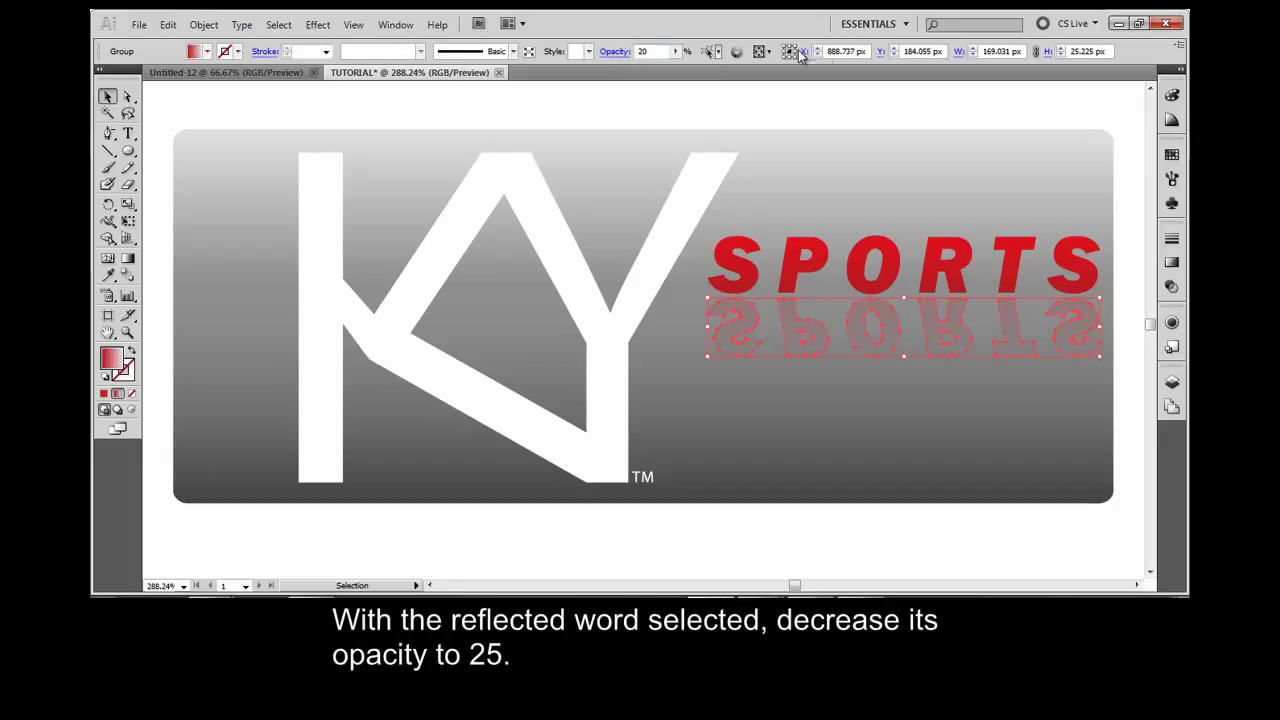
{"action": "left_click", "coordinate": [960, 187]}
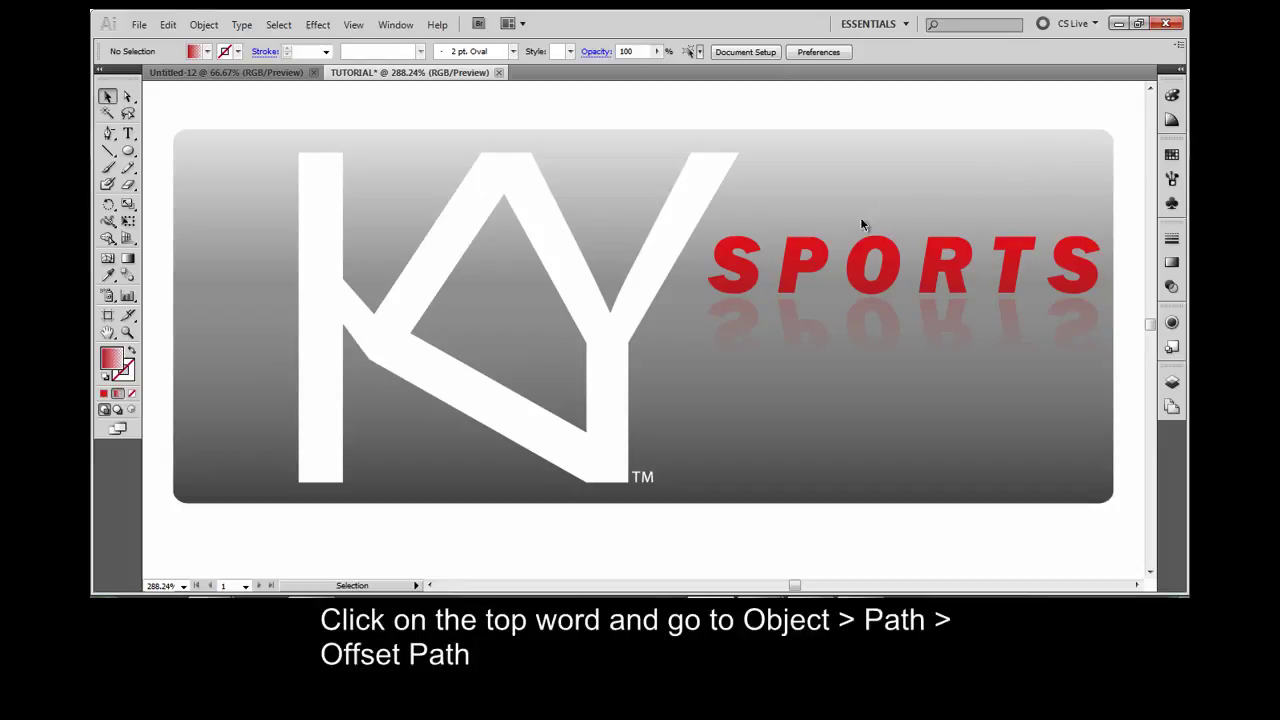
Apply Offset Path to the upper SPORTS lettering with an offset of -0.1 px, Miter joins and a miter limit of 4
{"action": "left_click", "coordinate": [866, 243]}
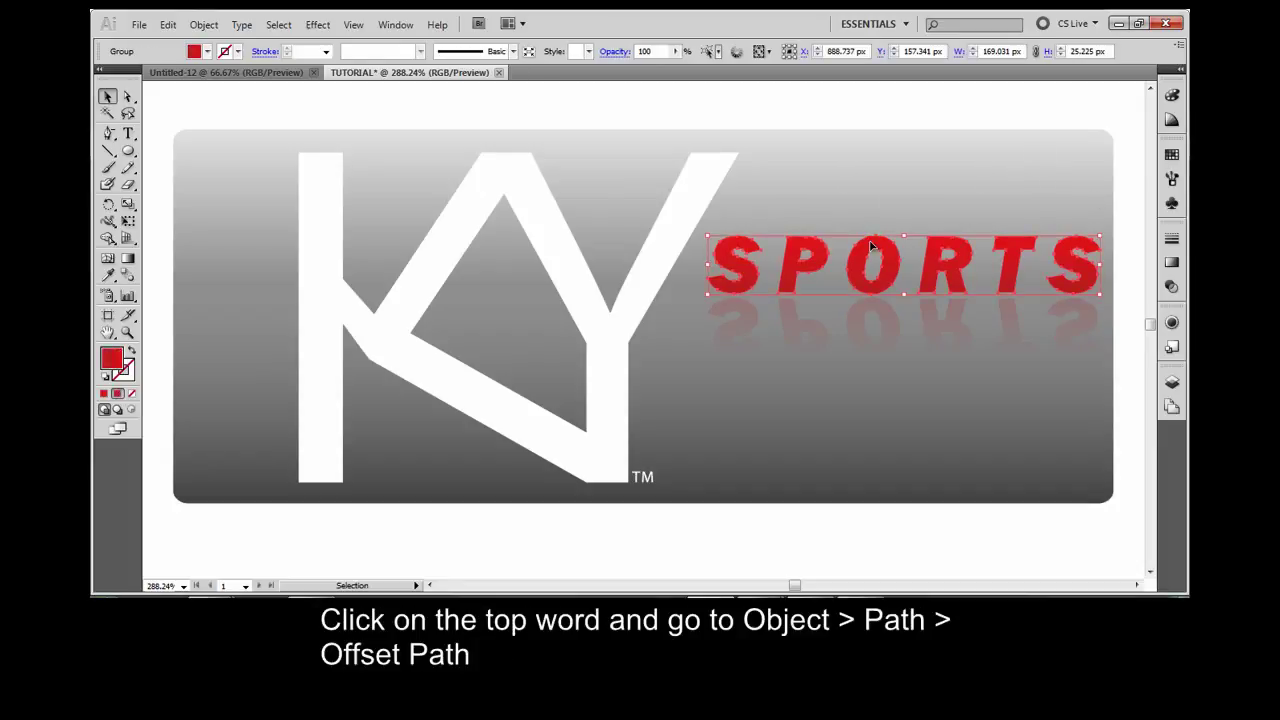
{"action": "left_click", "coordinate": [197, 27]}
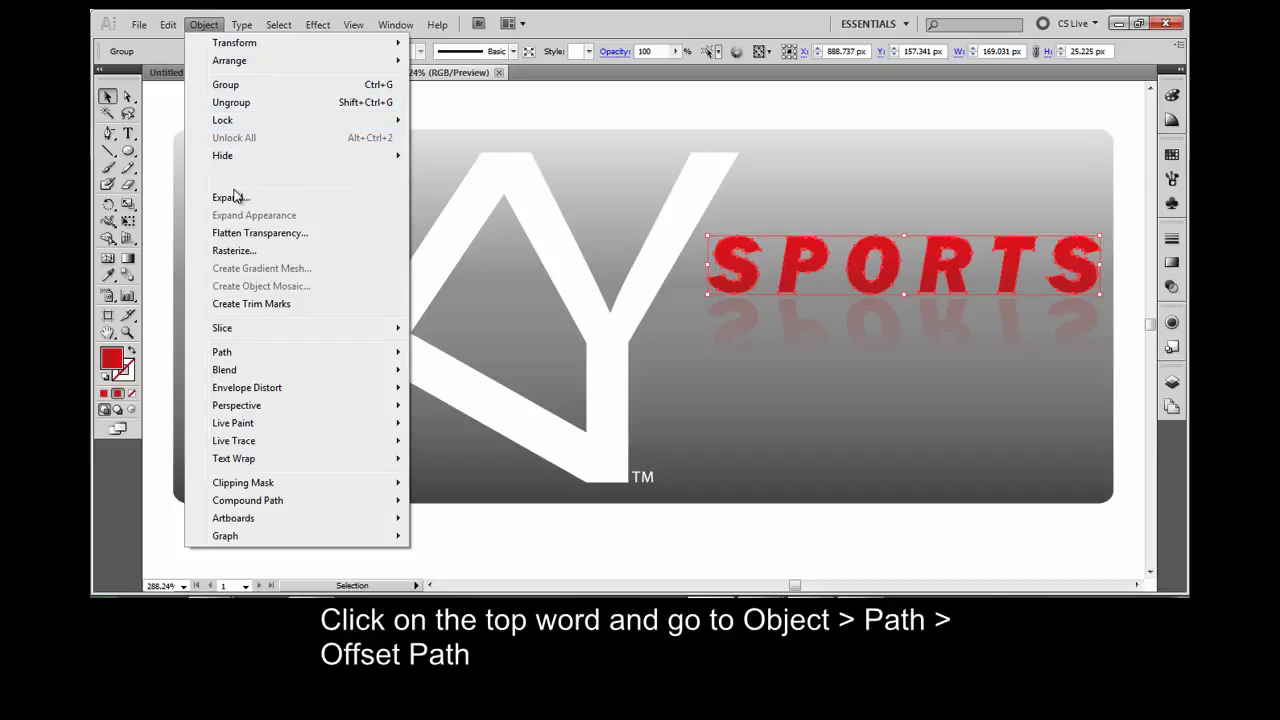
{"action": "mouse_move", "coordinate": [277, 353]}
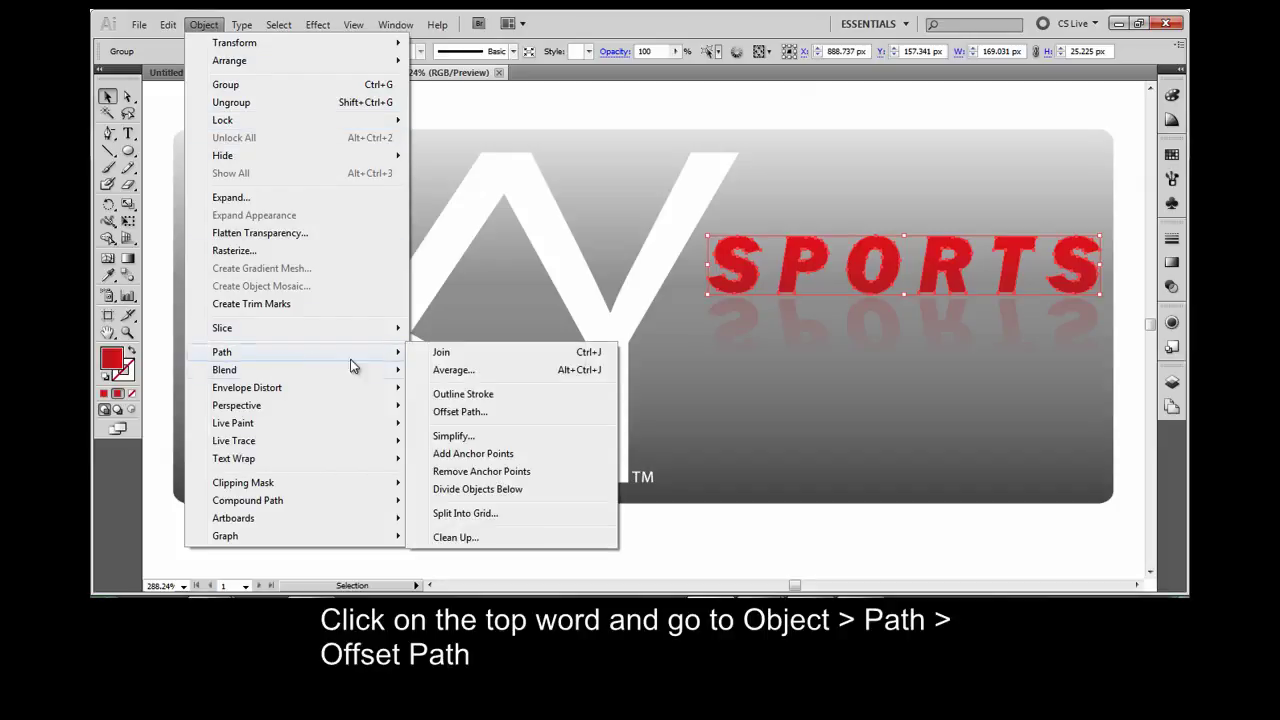
{"action": "left_click", "coordinate": [459, 412]}
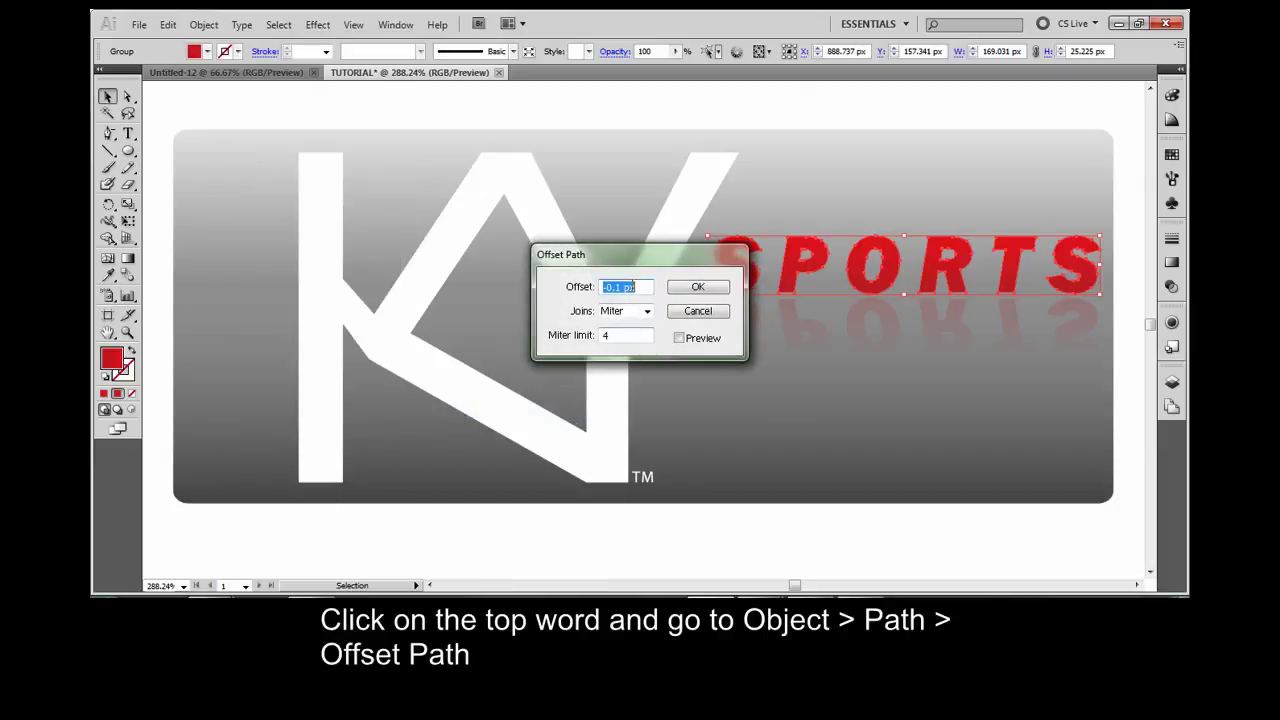
{"action": "left_click", "coordinate": [637, 287]}
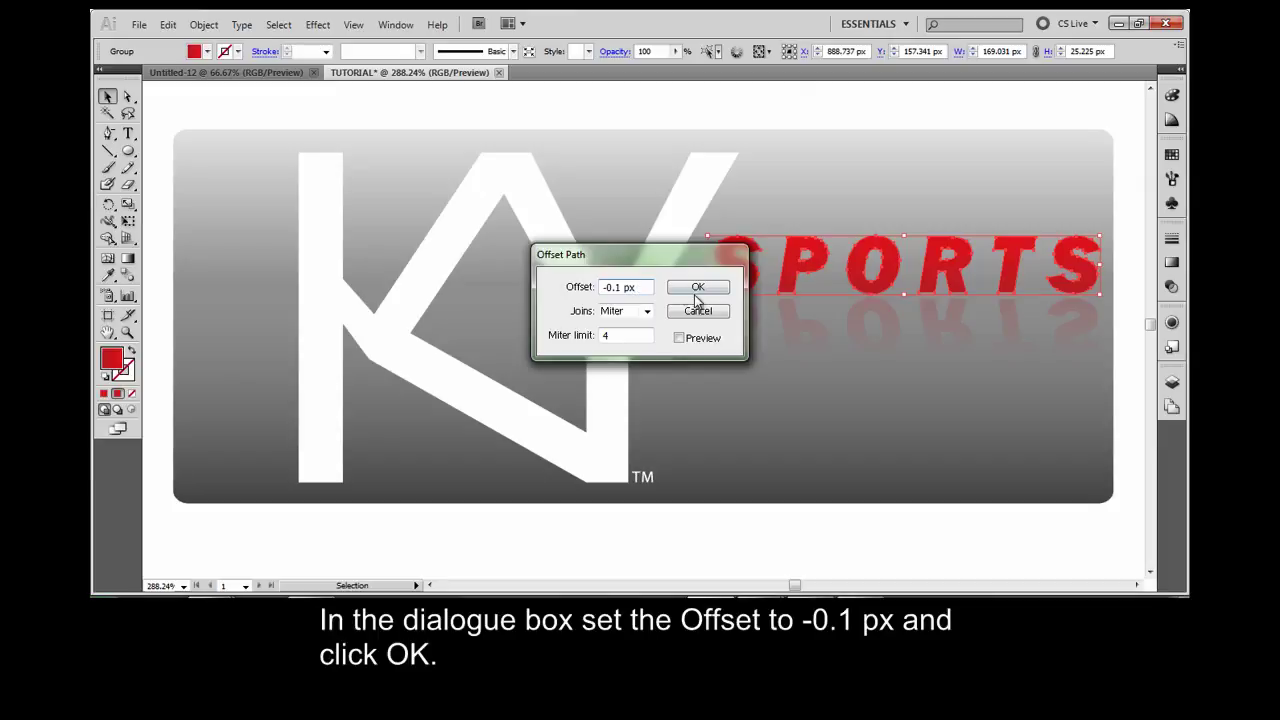
{"action": "left_click", "coordinate": [698, 288]}
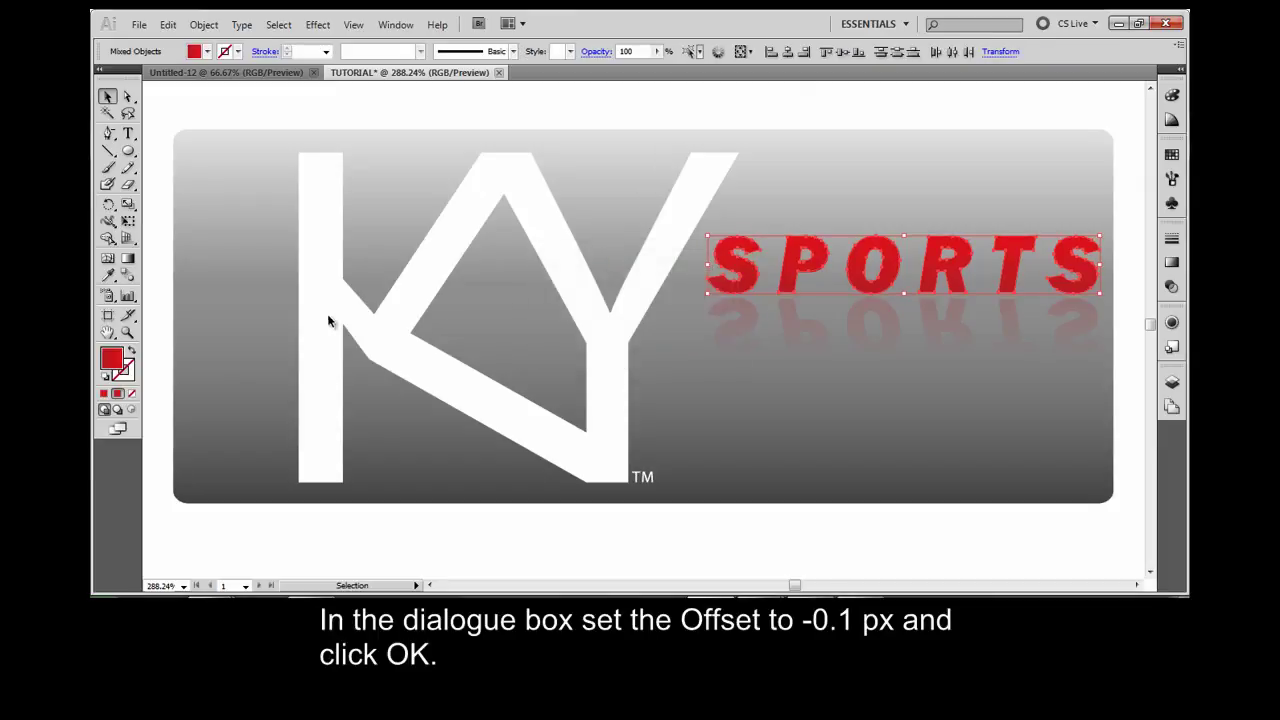
Fill the offset copy of the SPORTS letters with white and deselect it
{"action": "left_click", "coordinate": [1173, 153]}
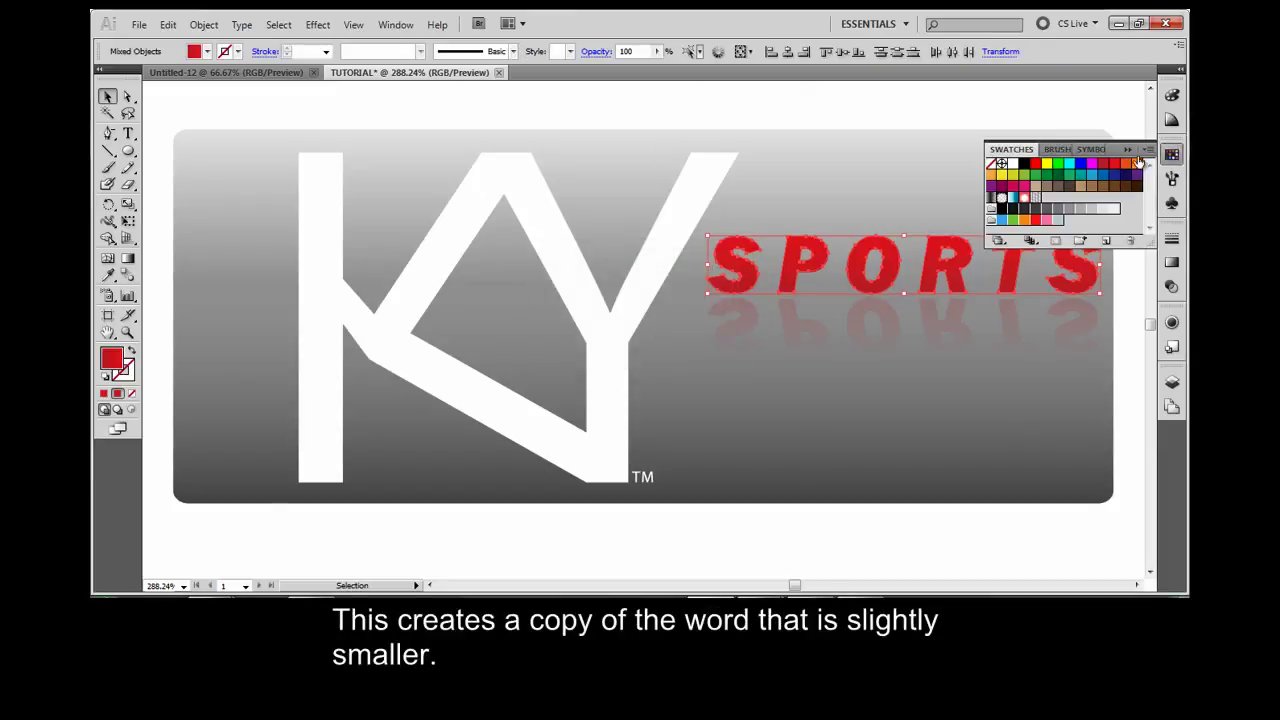
{"action": "left_click", "coordinate": [1010, 164]}
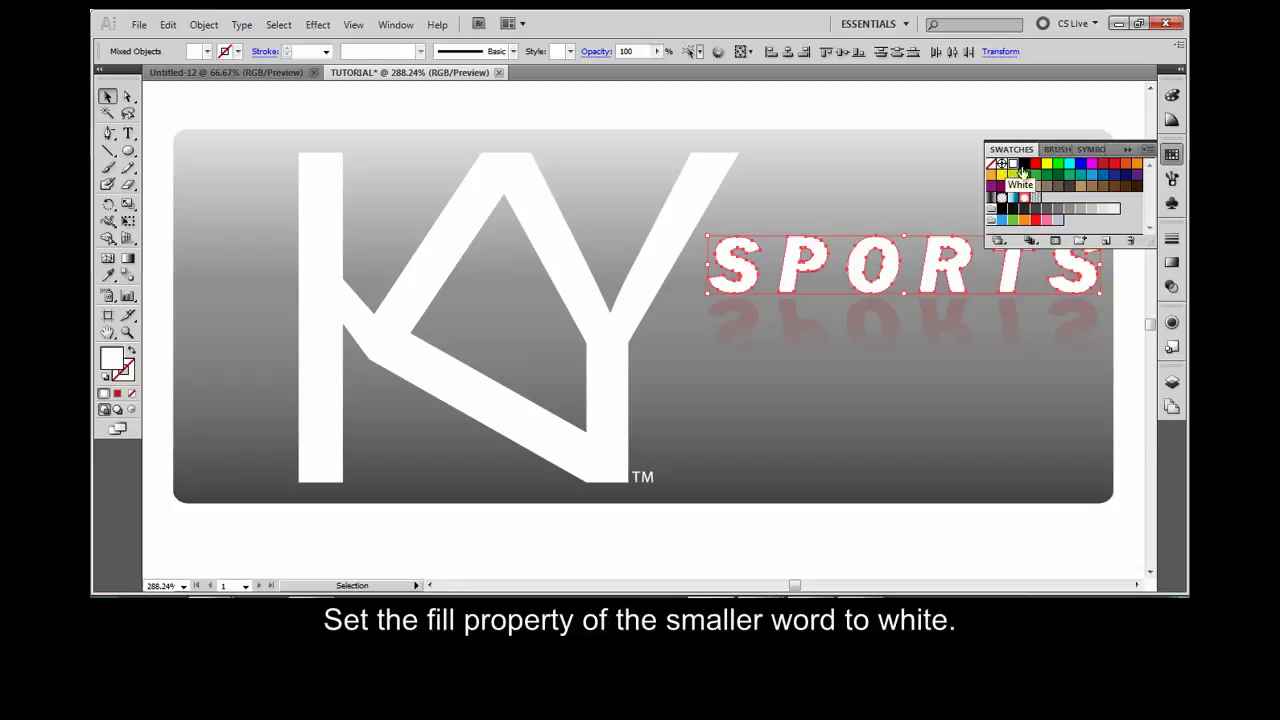
{"action": "left_click", "coordinate": [1128, 148]}
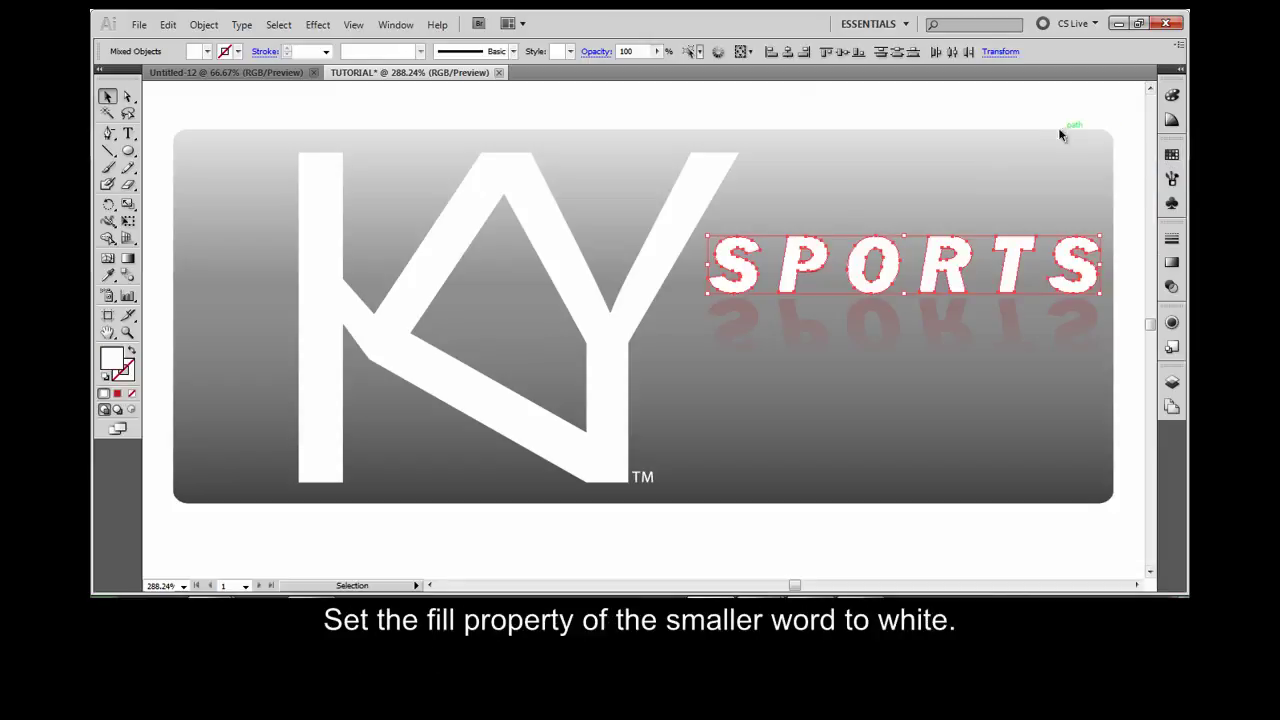
{"action": "left_click", "coordinate": [242, 138]}
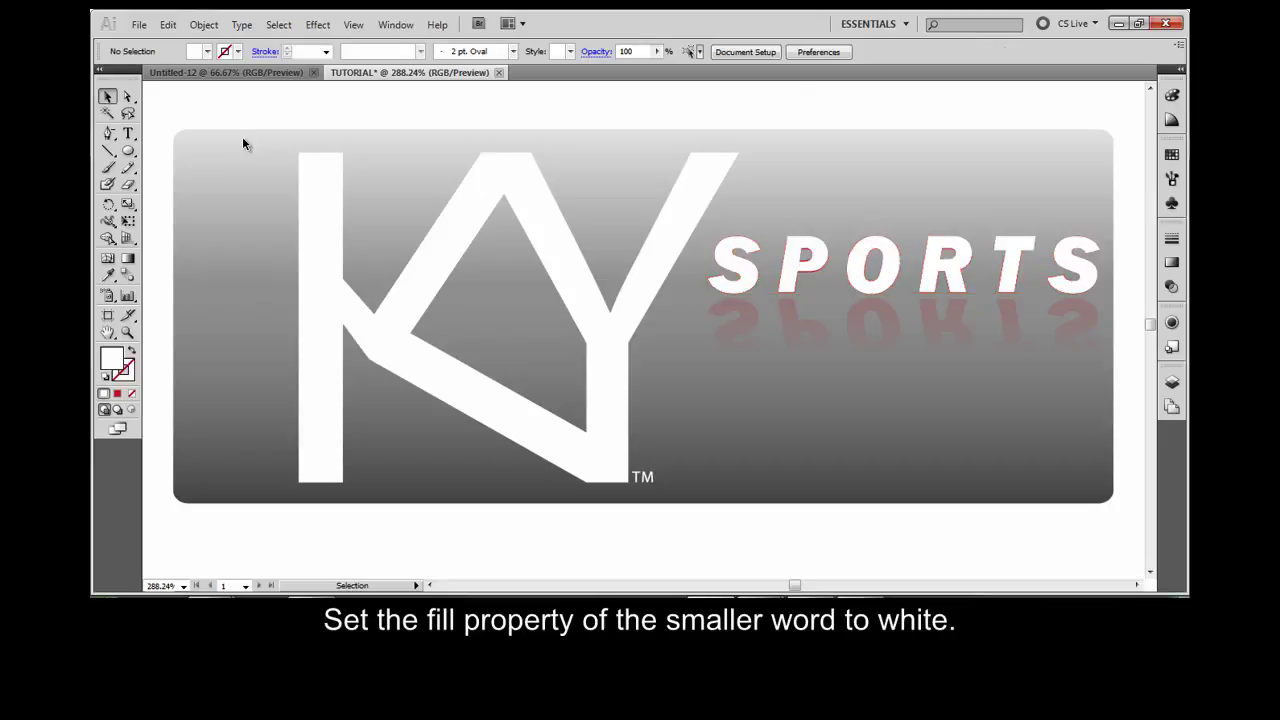
Draw a white ellipse without stroke, about 192 px wide and 28 px high, overlapping the upper part of the SPORTS lettering
{"action": "left_click", "coordinate": [129, 150]}
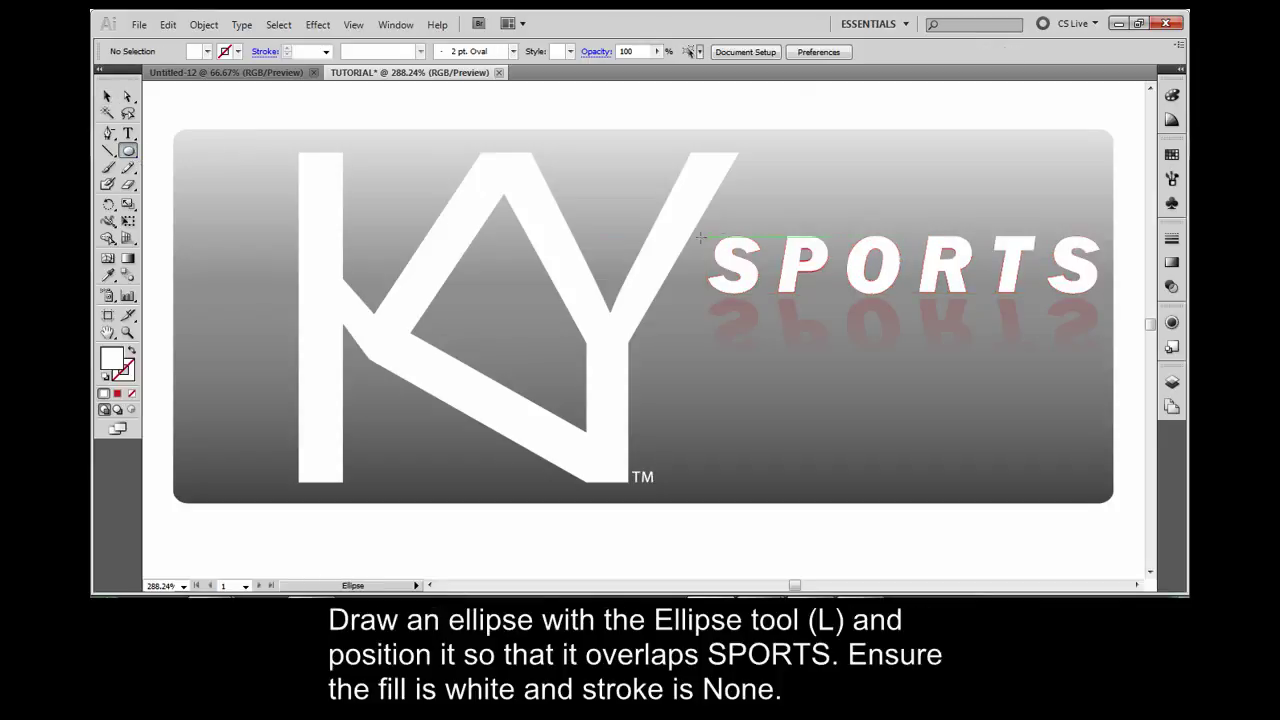
{"action": "left_click_drag", "start_coordinate": [688, 205], "coordinate": [1135, 270]}
{"action": "left_click", "coordinate": [108, 97]}
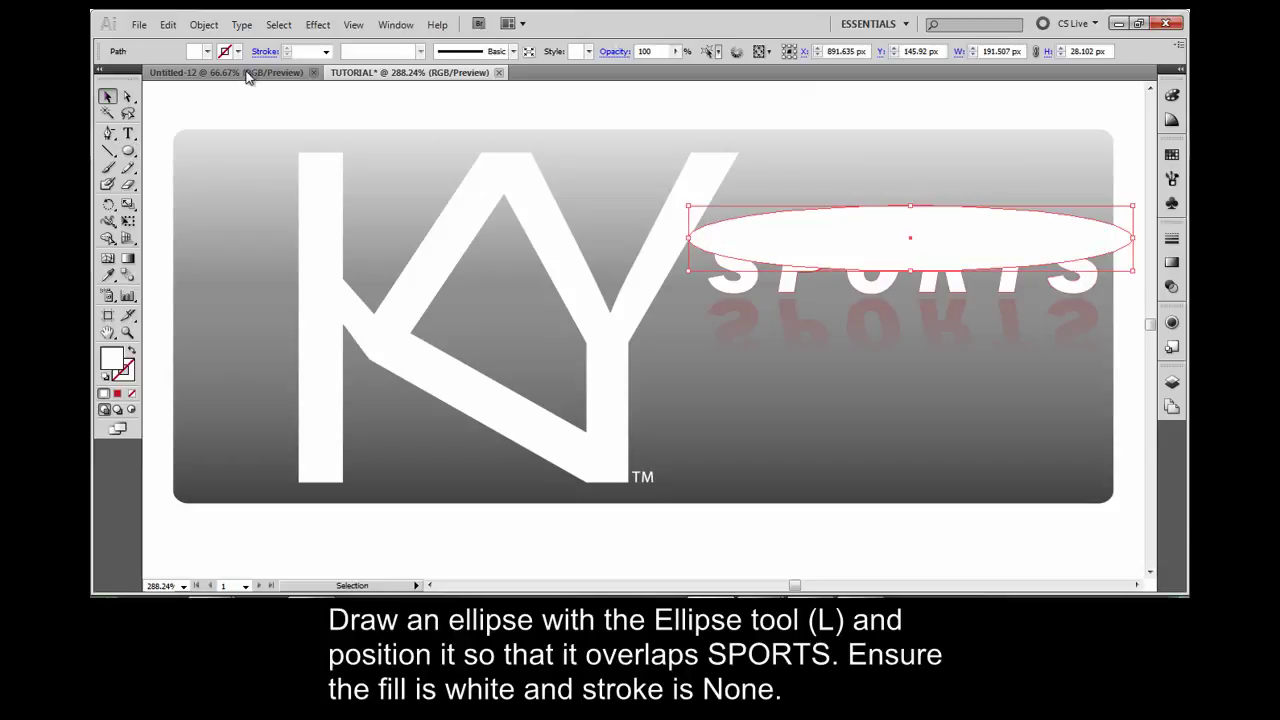
Select everything with the ellipse's fill color and apply the Pathfinder Crop to trim the white letters to the ellipse
{"action": "left_click", "coordinate": [278, 24]}
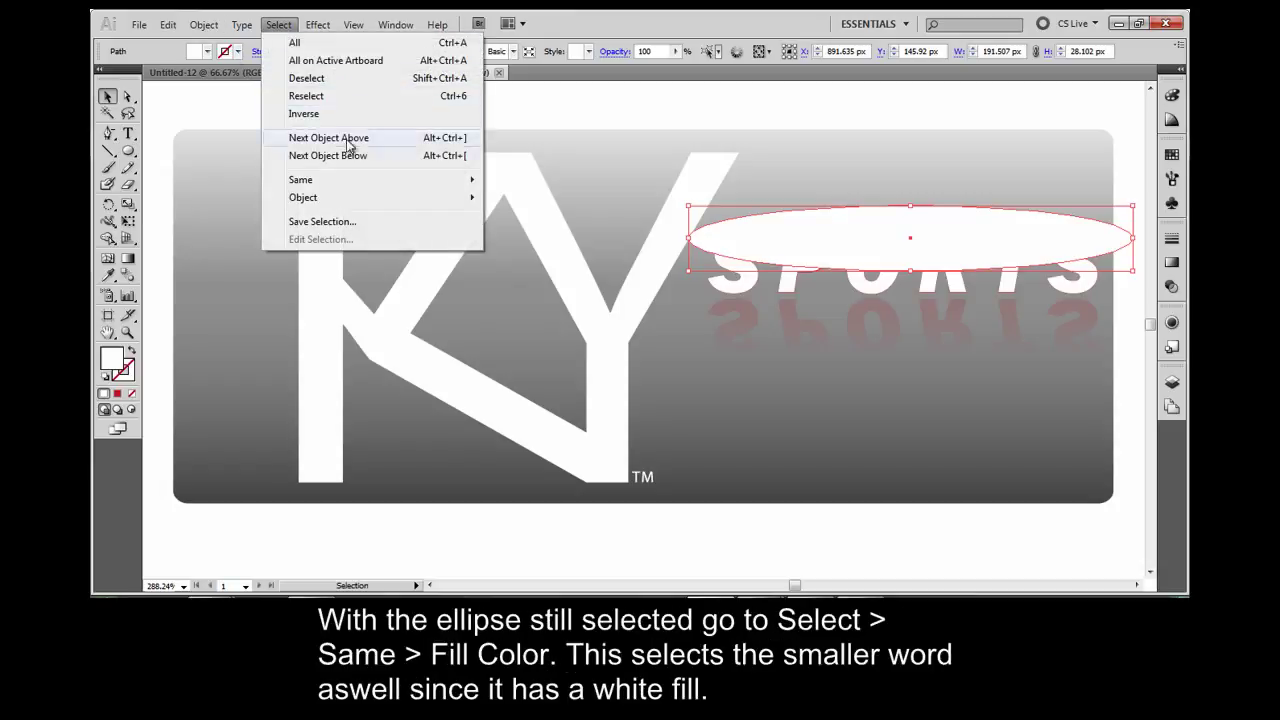
{"action": "mouse_move", "coordinate": [346, 176]}
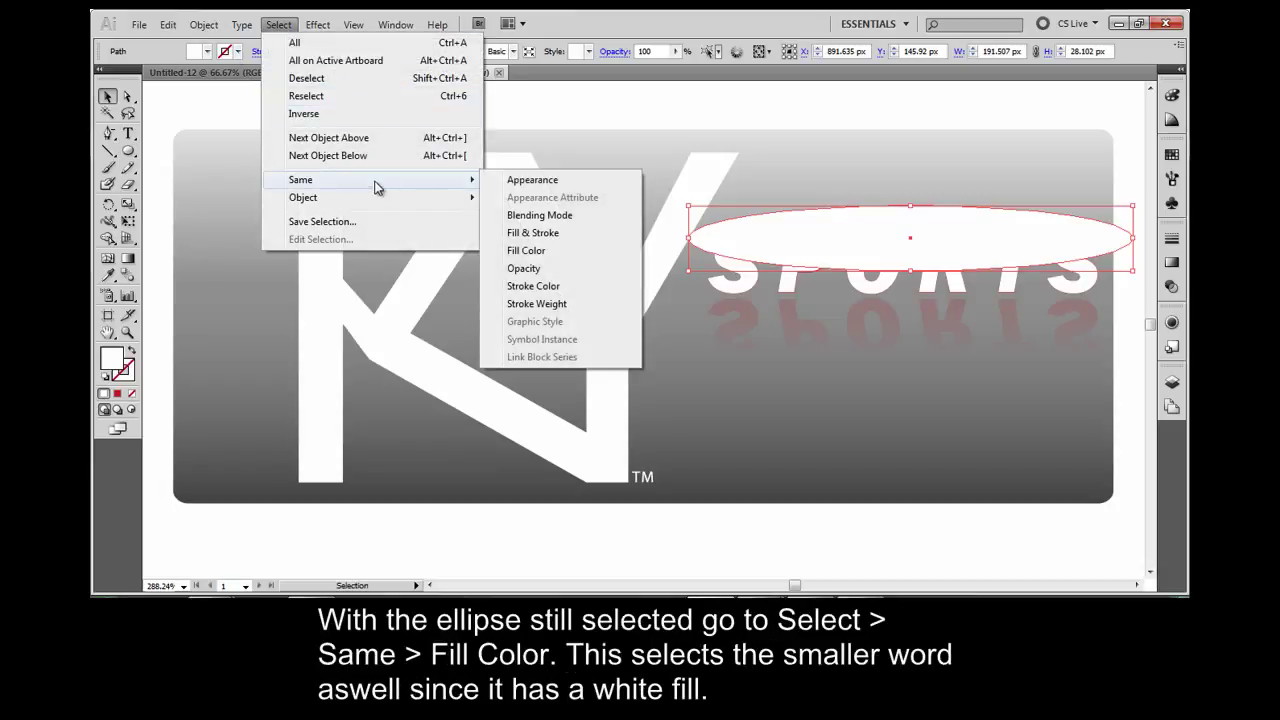
{"action": "left_click", "coordinate": [546, 251]}
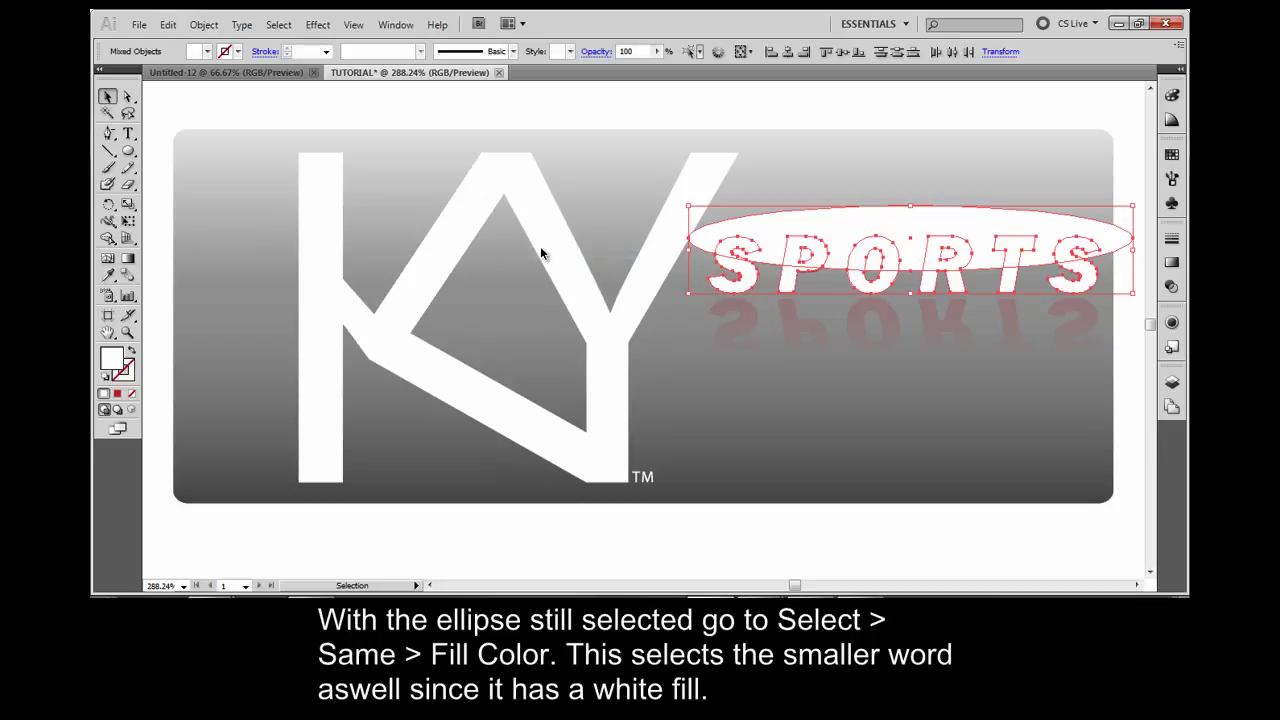
{"action": "left_click", "coordinate": [395, 24]}
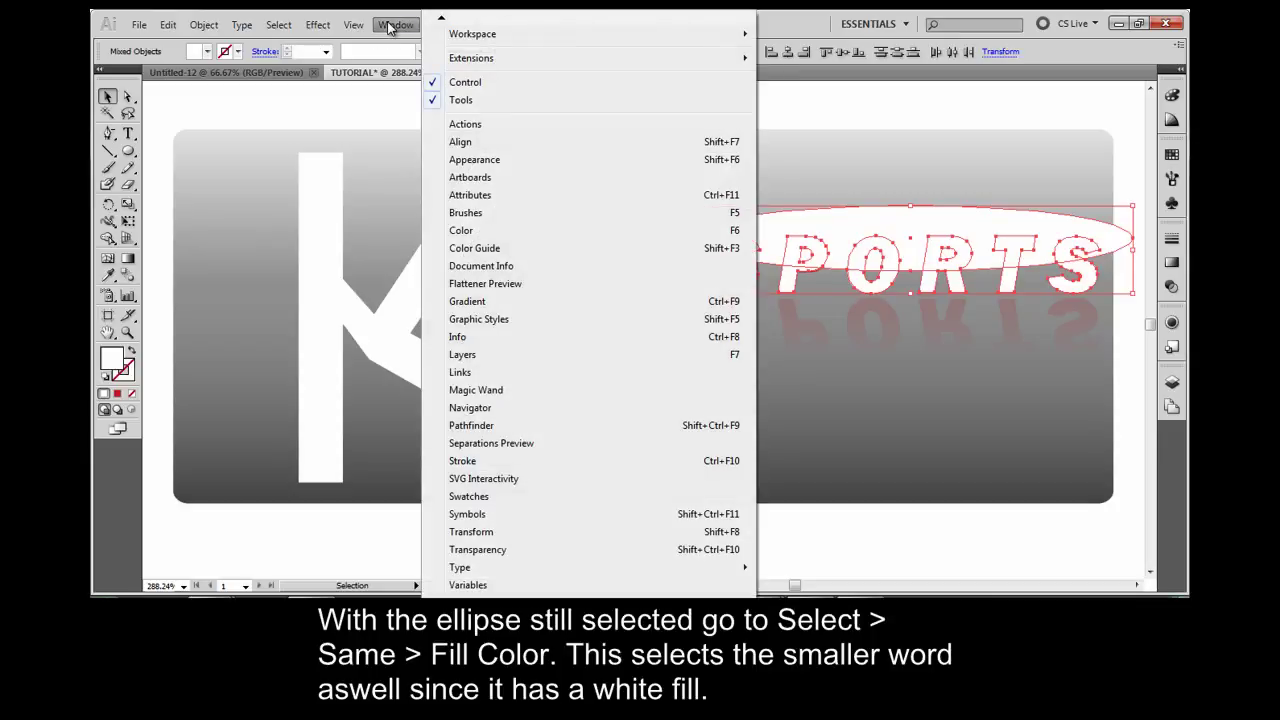
{"action": "left_click", "coordinate": [531, 428]}
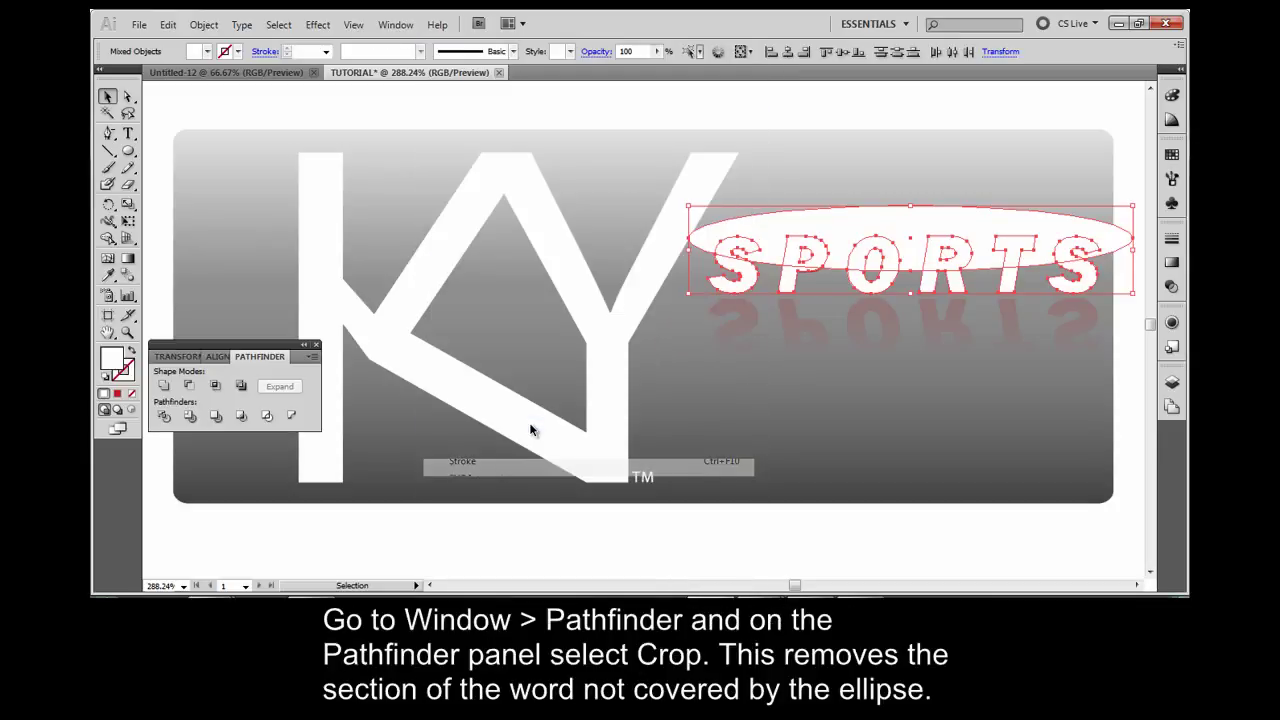
{"action": "left_click", "coordinate": [240, 418]}
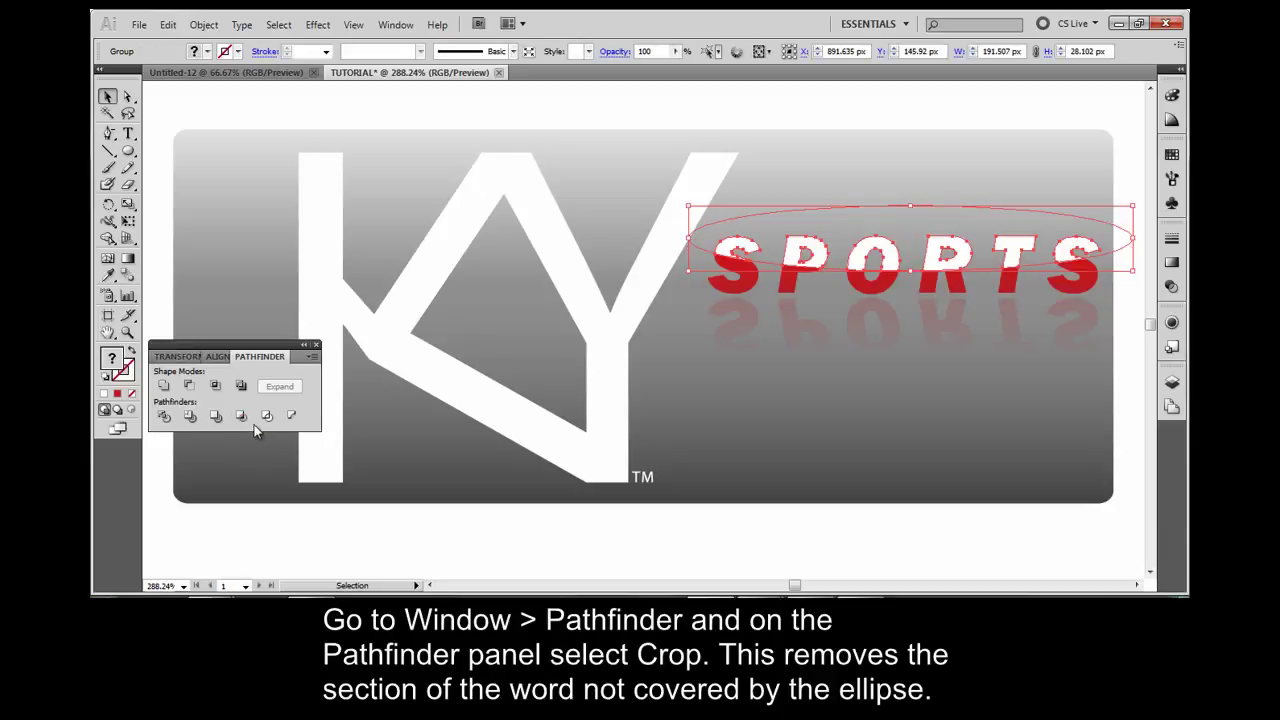
Reduce the opacity of the cropped white section of the SPORTS letters to 20% and deselect it
{"action": "left_click", "coordinate": [316, 345]}
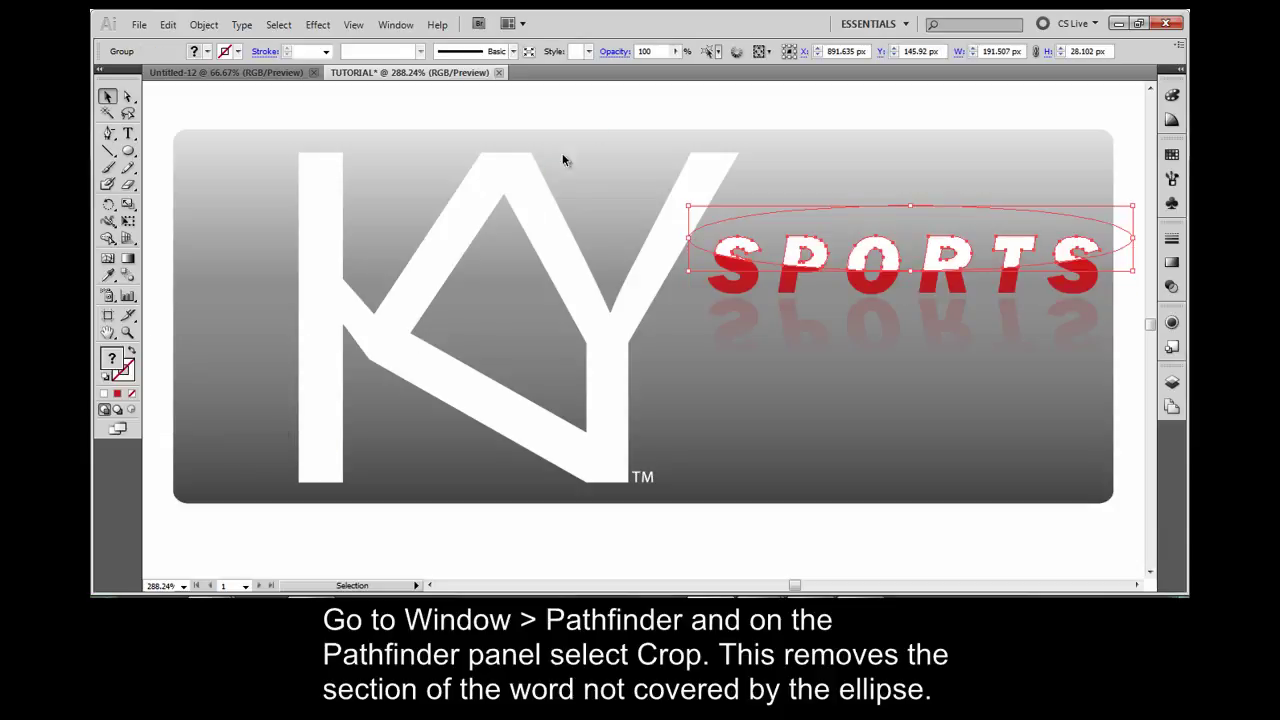
{"action": "left_click", "coordinate": [646, 51]}
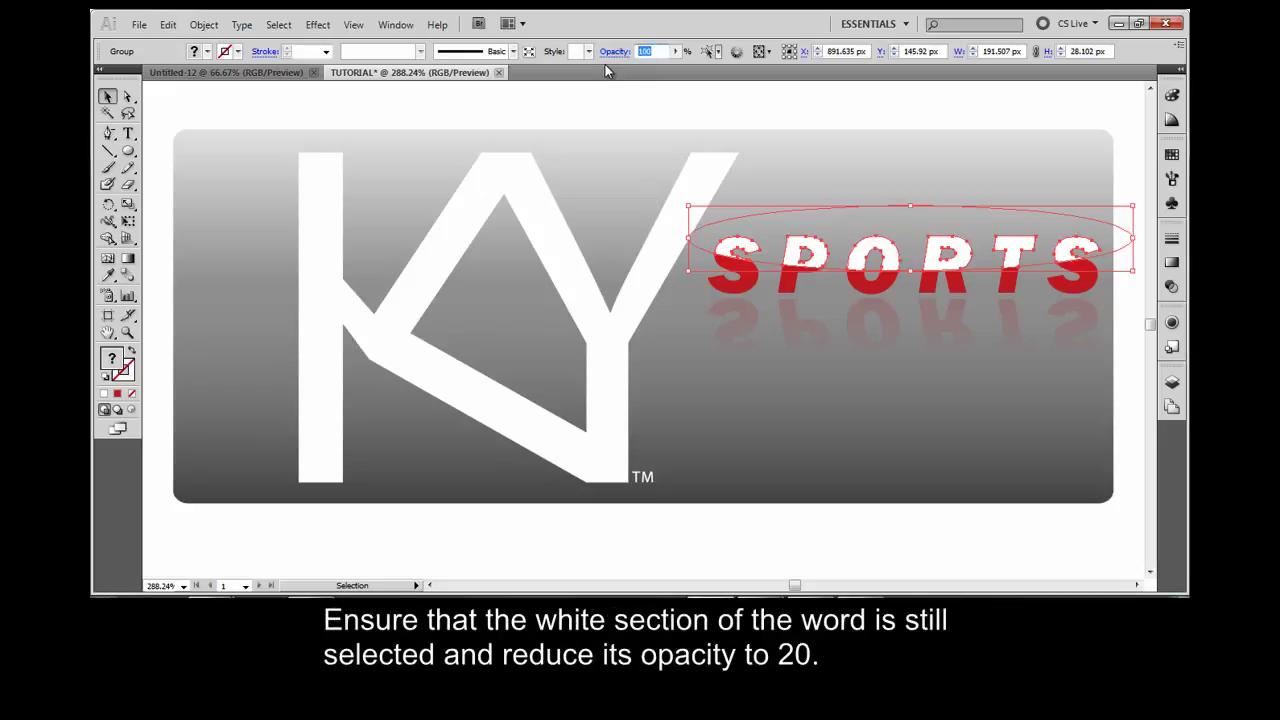
{"action": "type", "text": "20"}
{"action": "key", "text": "Return"}
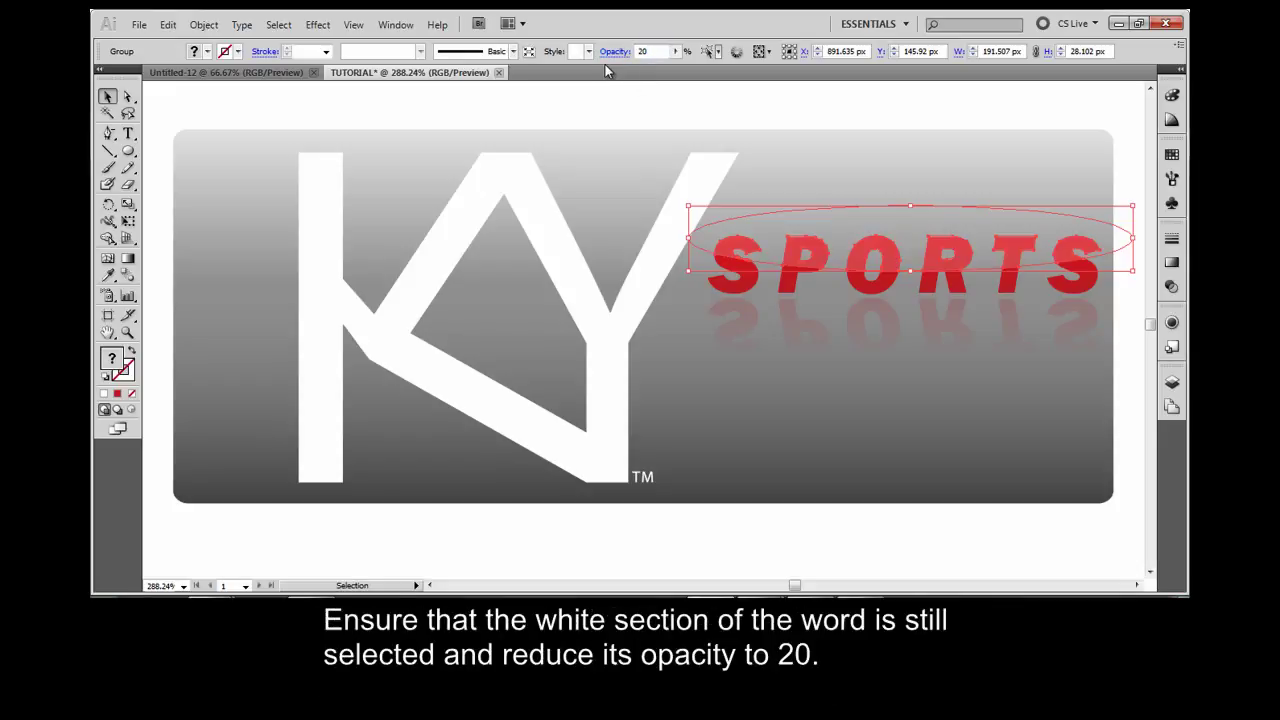
{"action": "left_click", "coordinate": [779, 160]}
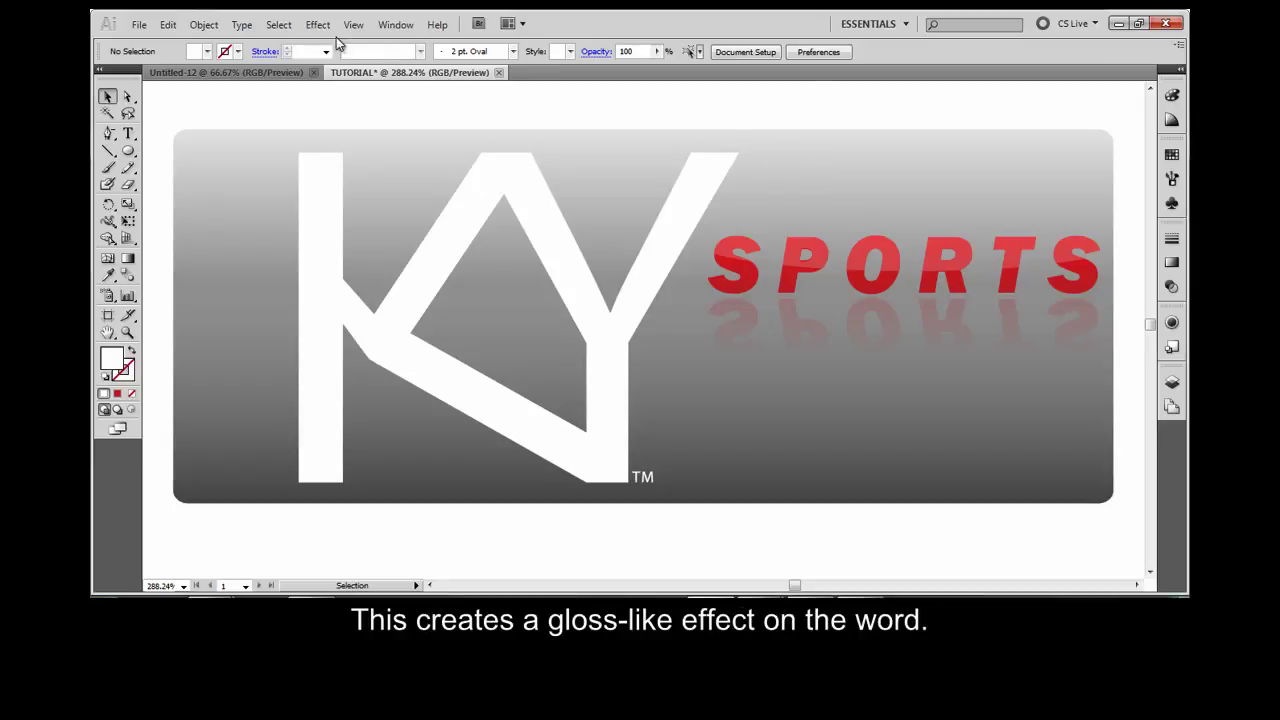
Apply a white Outer Glow to the red SPORTS lettering with Screen mode, 75% opacity and 7 px blur, and deselect it
{"action": "left_click", "coordinate": [716, 261]}
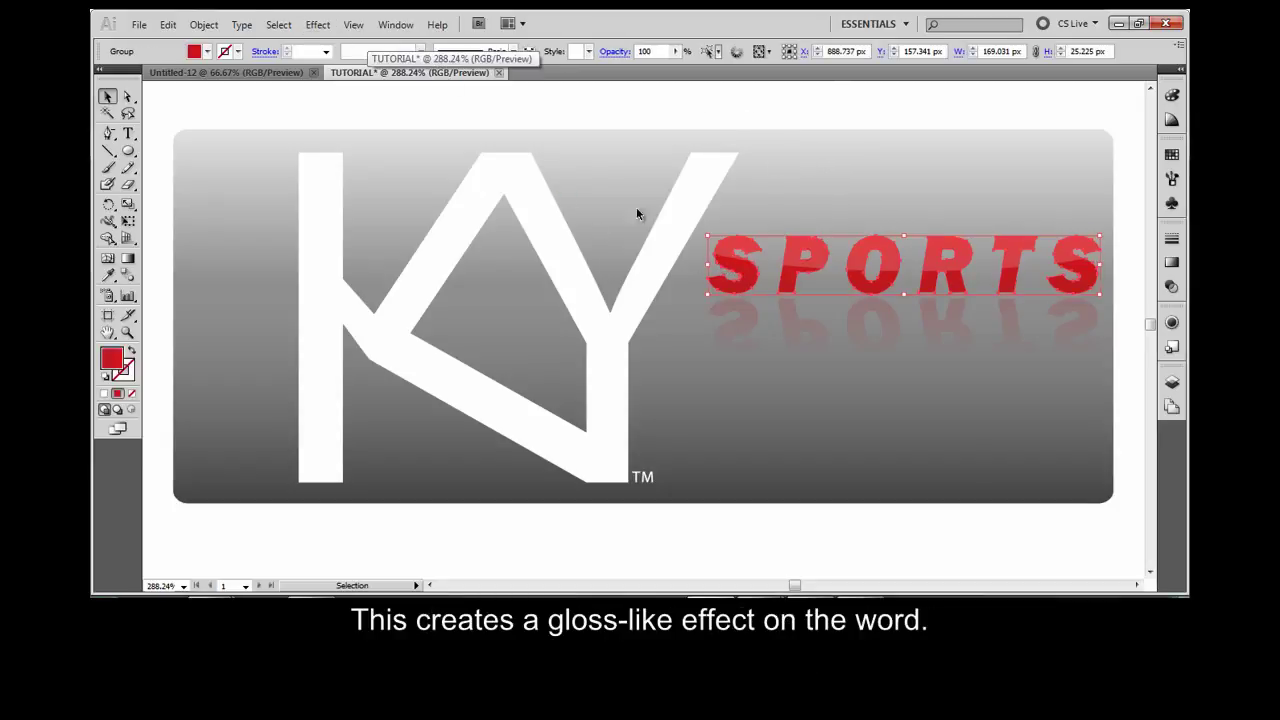
{"action": "left_click", "coordinate": [317, 24]}
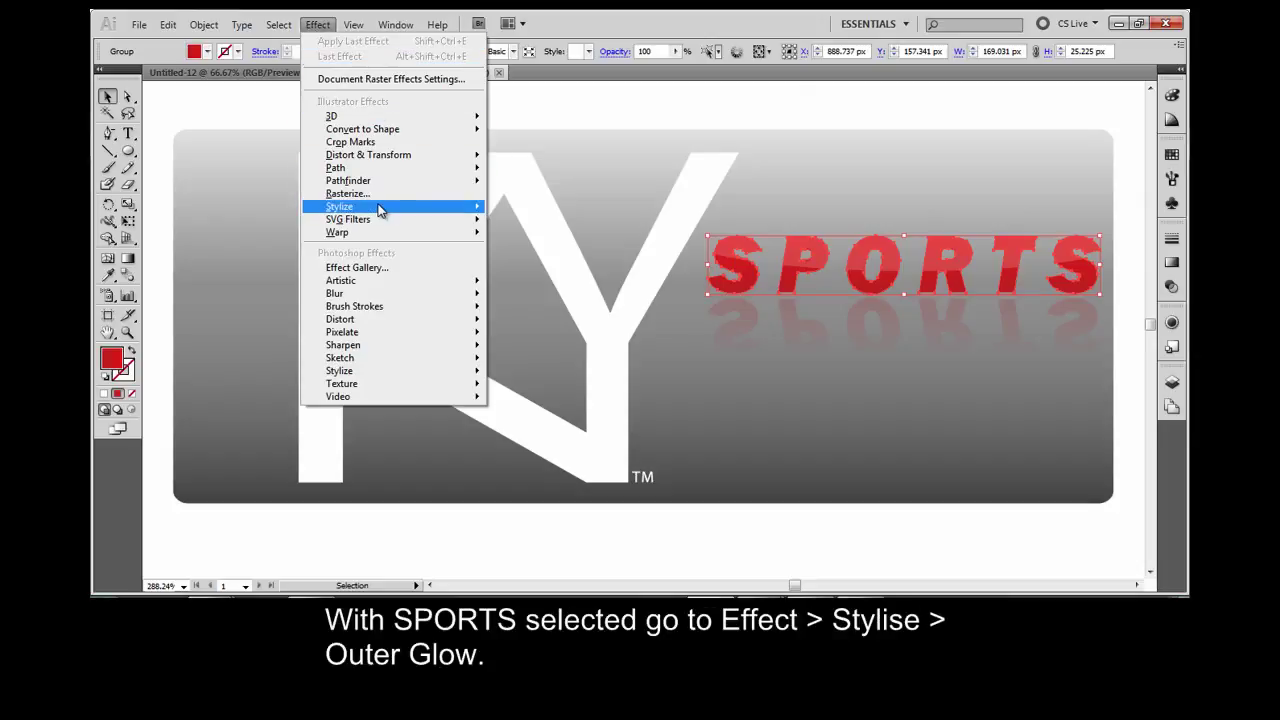
{"action": "mouse_move", "coordinate": [380, 209]}
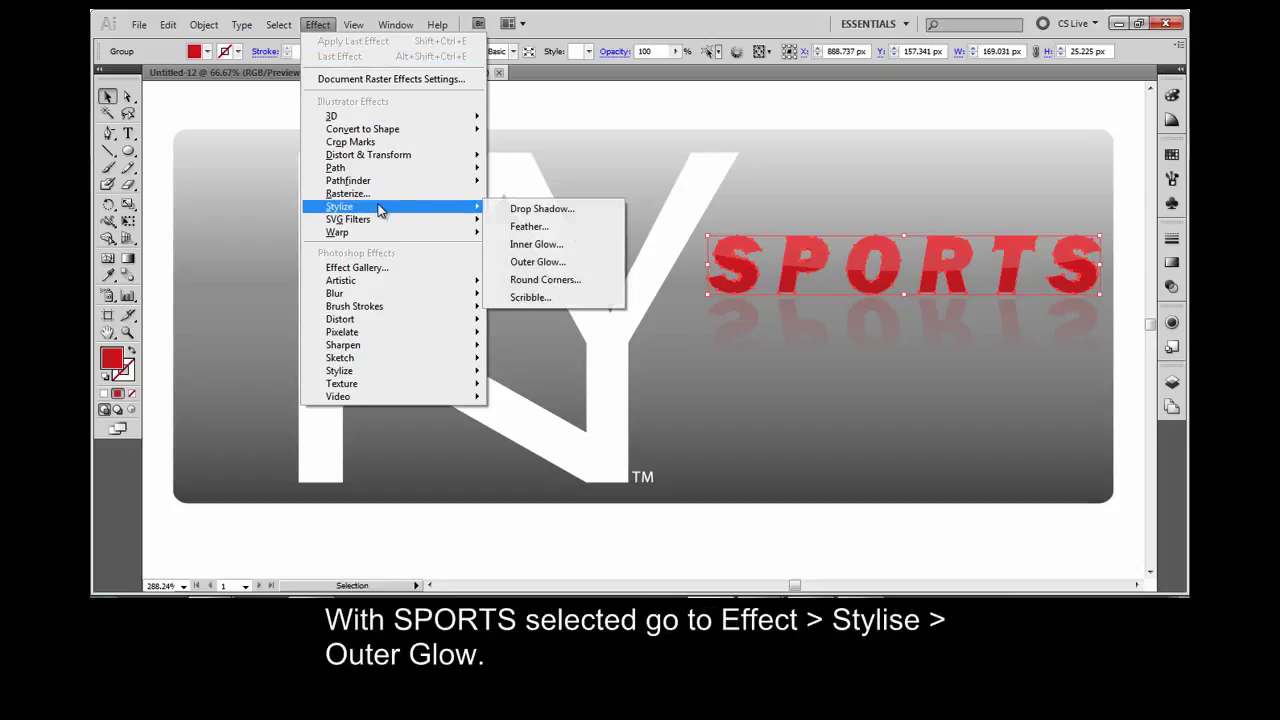
{"action": "left_click", "coordinate": [546, 262]}
{"action": "left_click", "coordinate": [437, 342]}
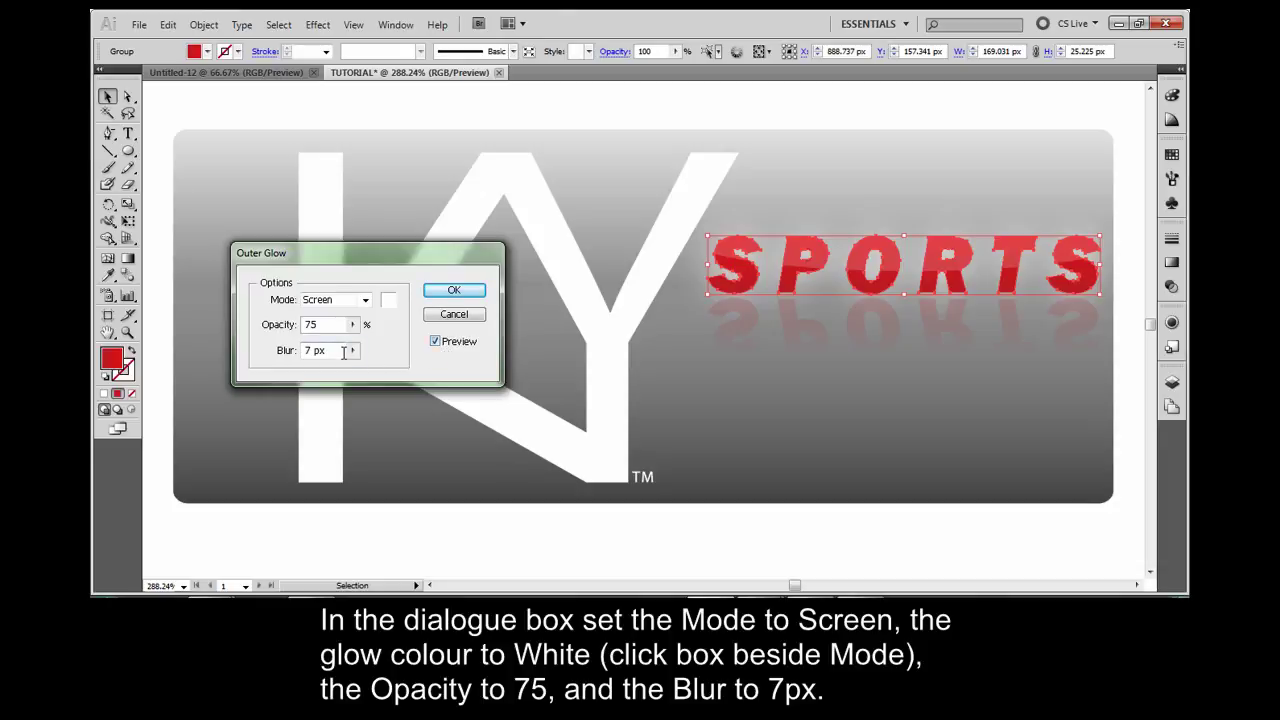
{"action": "left_click", "coordinate": [449, 292]}
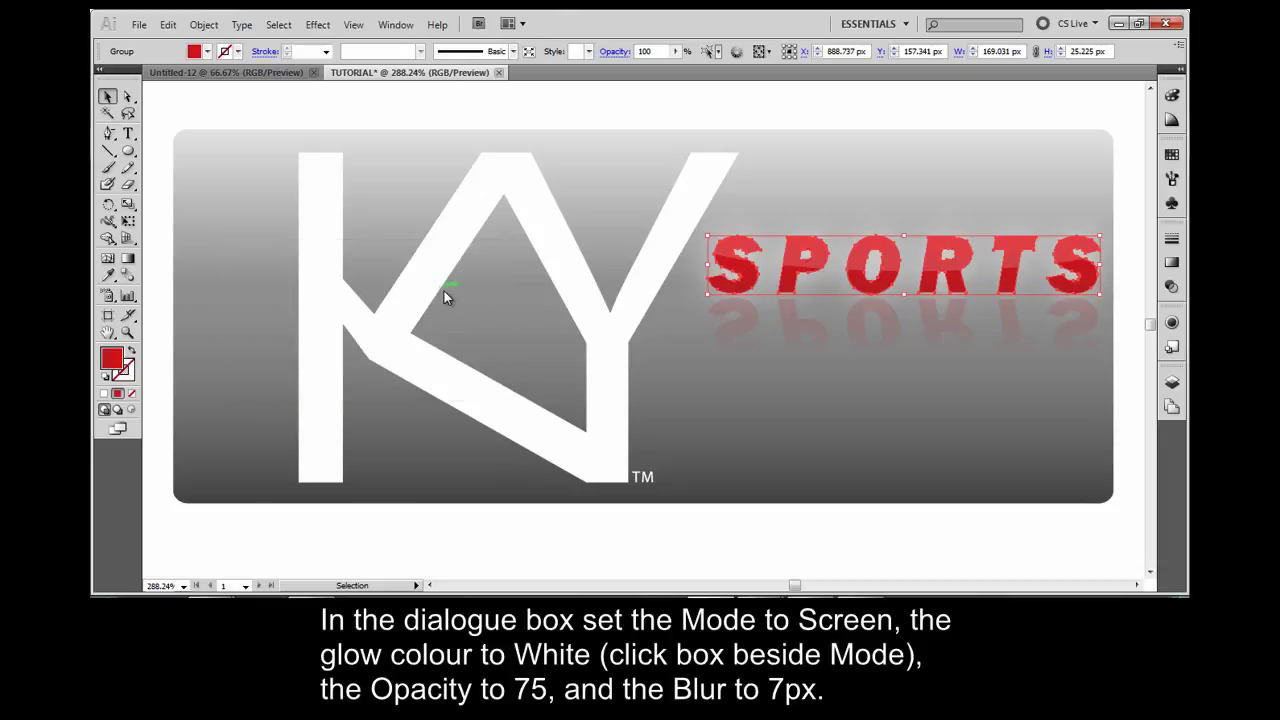
{"action": "left_click", "coordinate": [671, 359]}
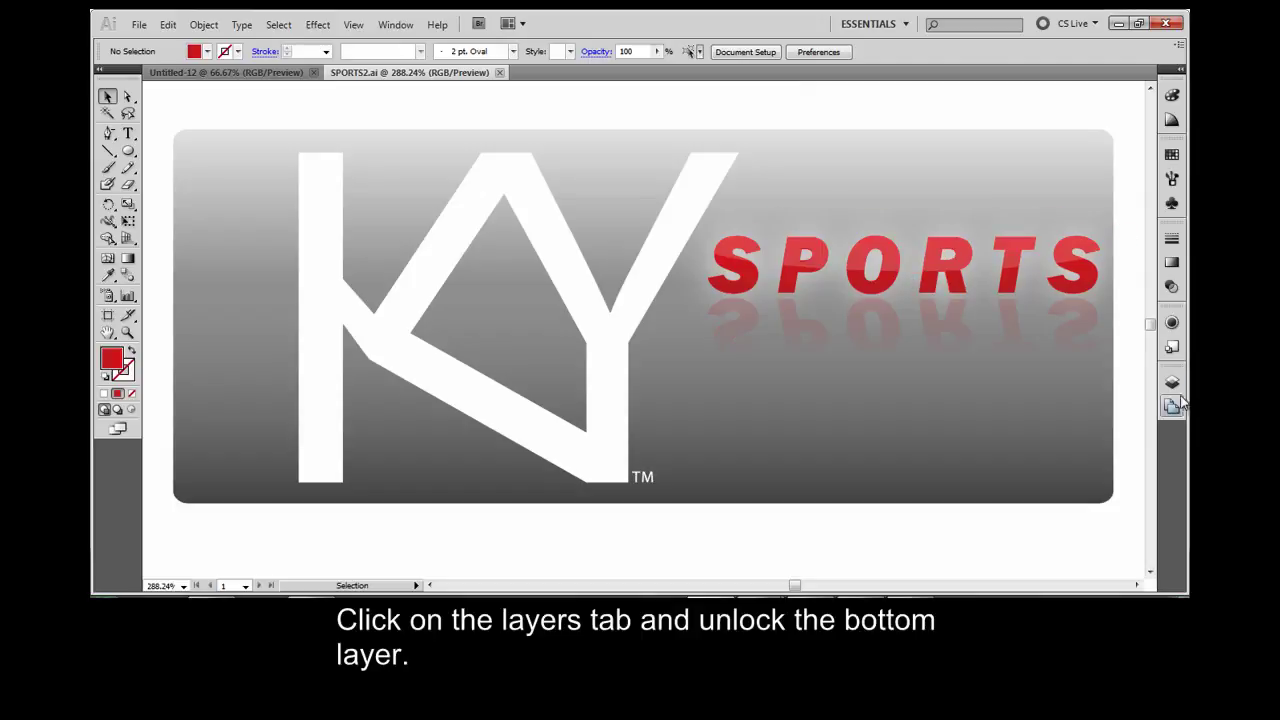
Unlock the bottom layer, Layer 1, and close the layer list
{"action": "left_click", "coordinate": [1172, 382]}
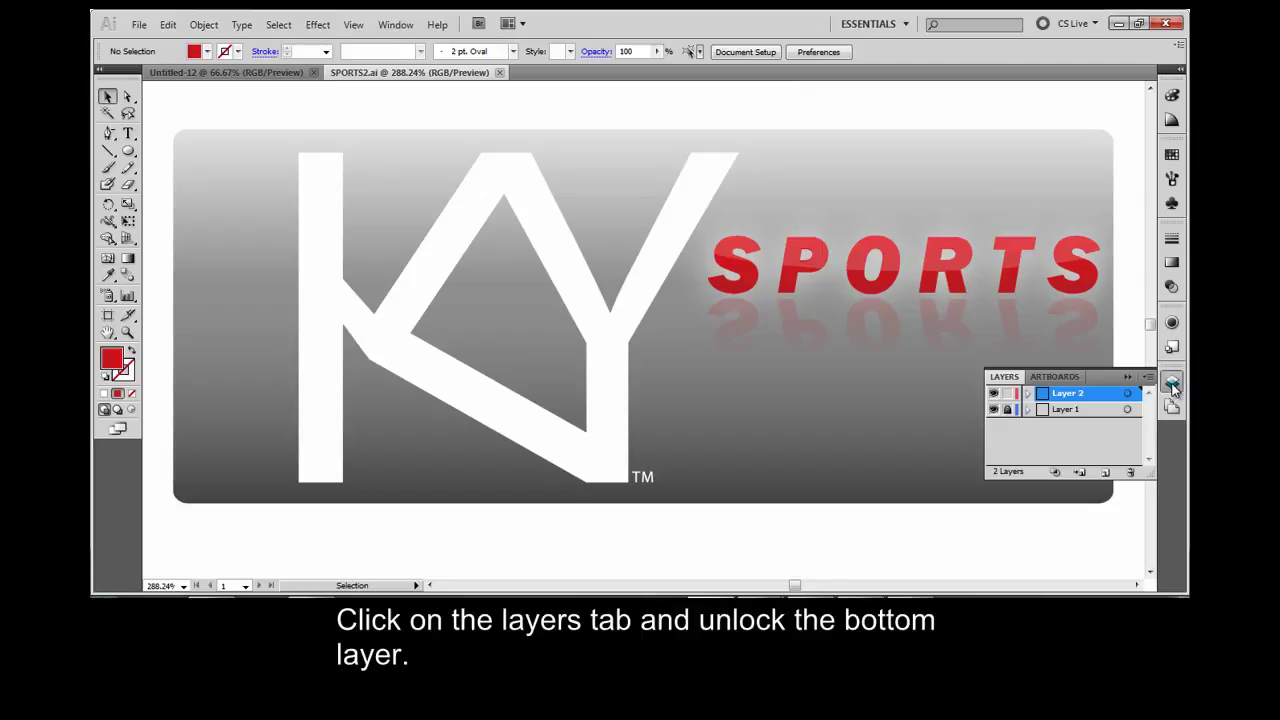
{"action": "left_click", "coordinate": [1008, 409]}
{"action": "left_click", "coordinate": [1125, 378]}
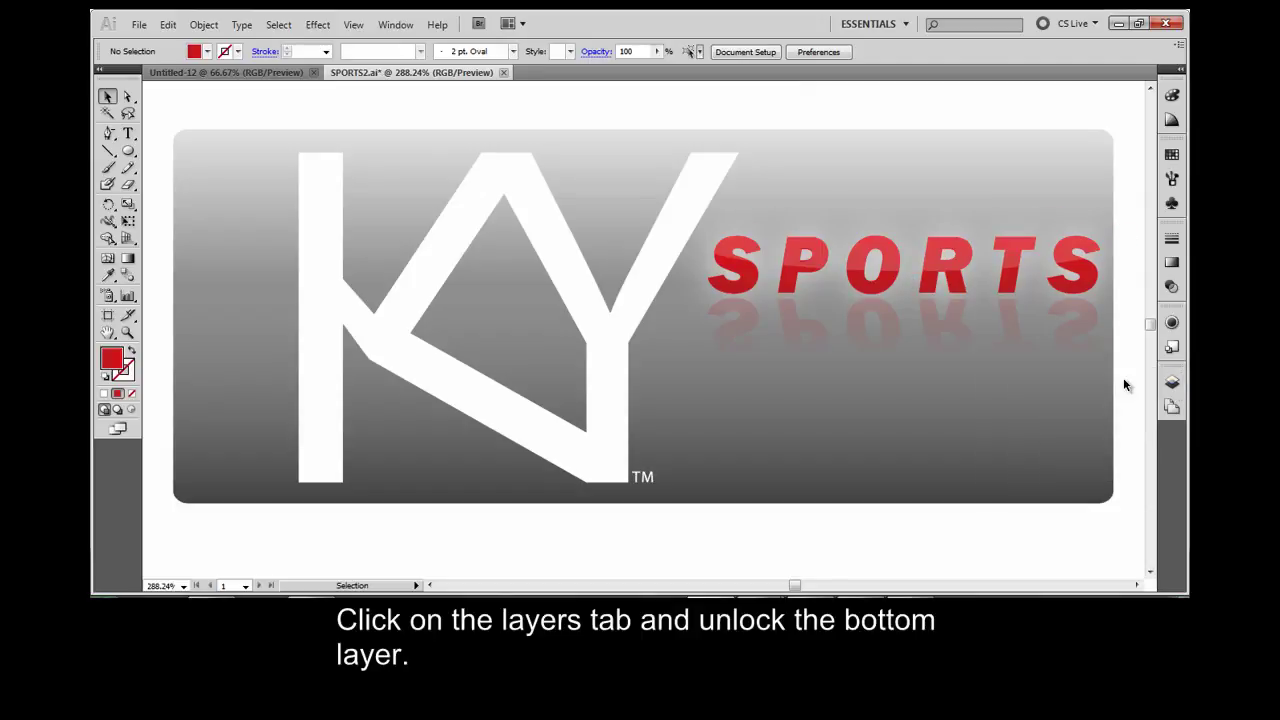
Select all of the redesigned KY SPORTS artwork and copy it
{"action": "left_click", "coordinate": [276, 28]}
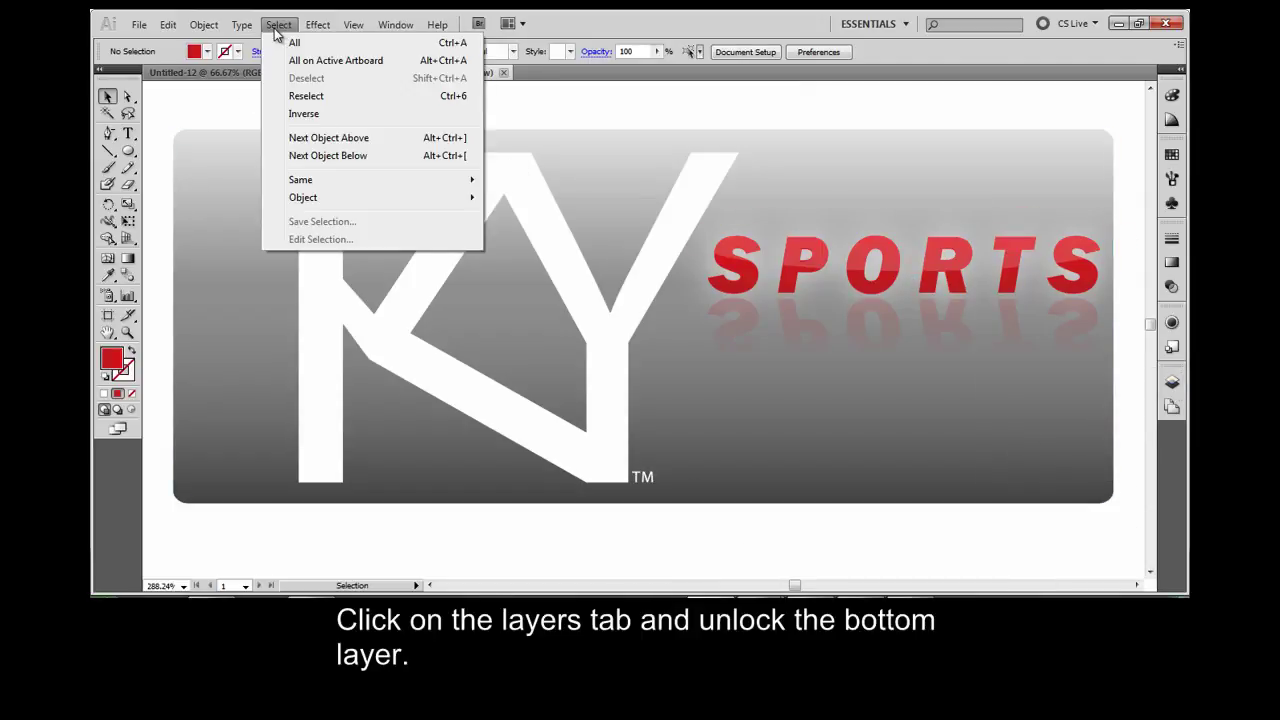
{"action": "left_click", "coordinate": [296, 45]}
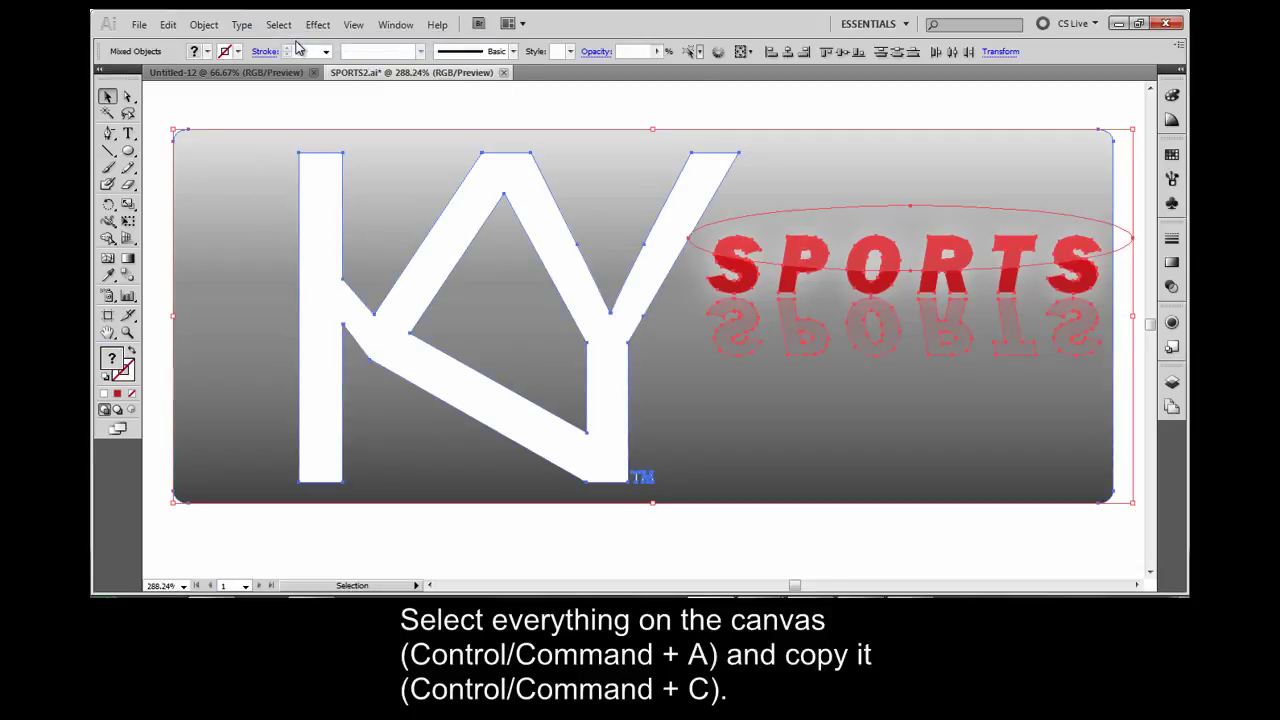
{"action": "left_click", "coordinate": [167, 26]}
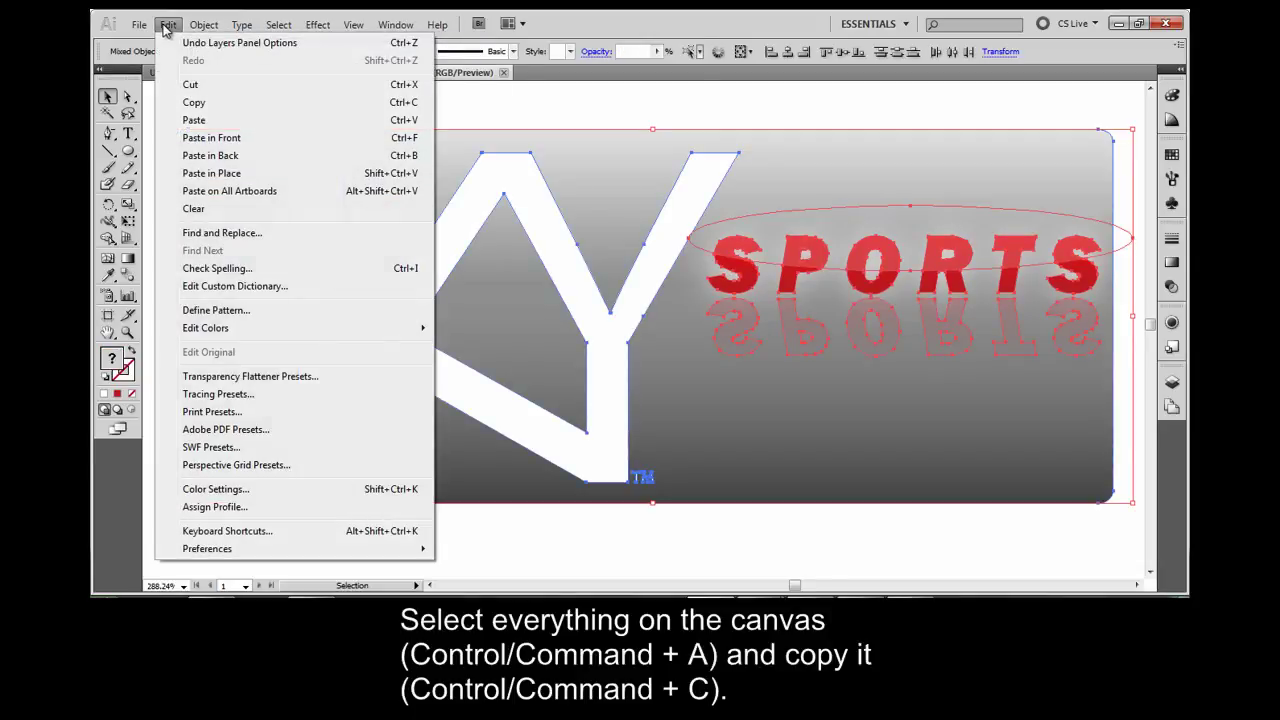
{"action": "left_click", "coordinate": [197, 103]}
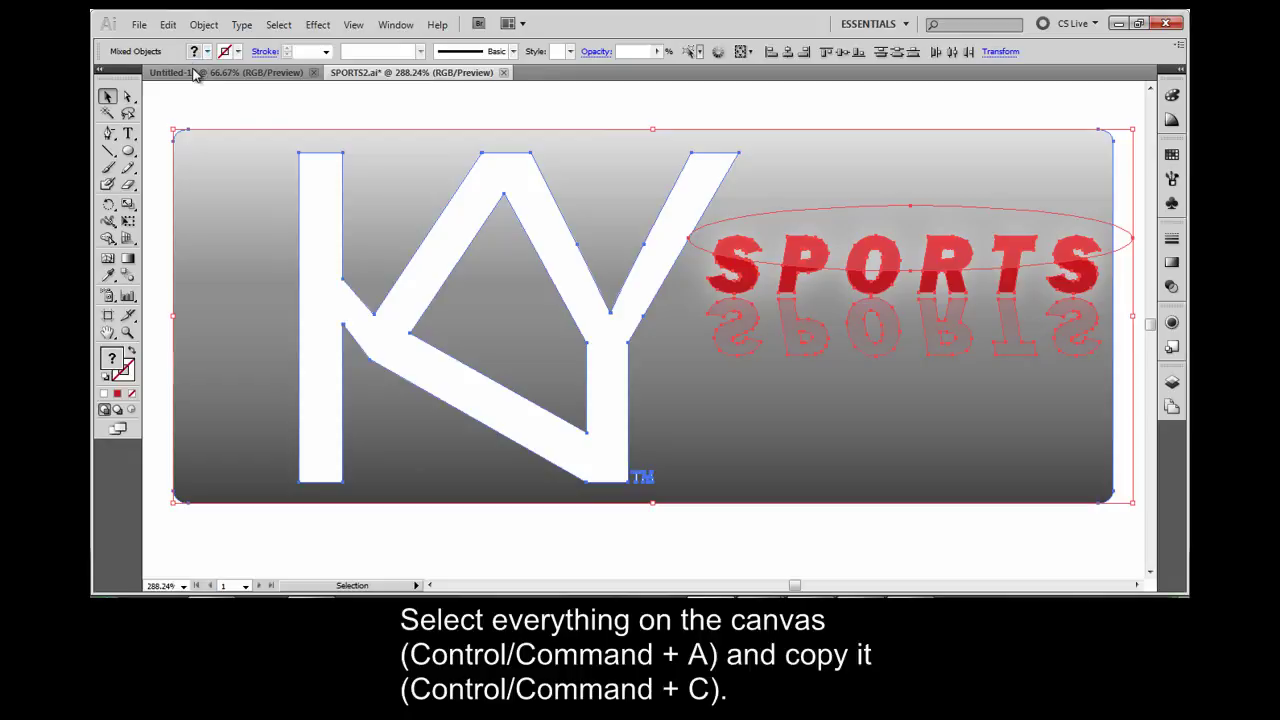
Switch to the Untitled-12 document and delete the original gray KY SPORTS logo
{"action": "left_click", "coordinate": [195, 75]}
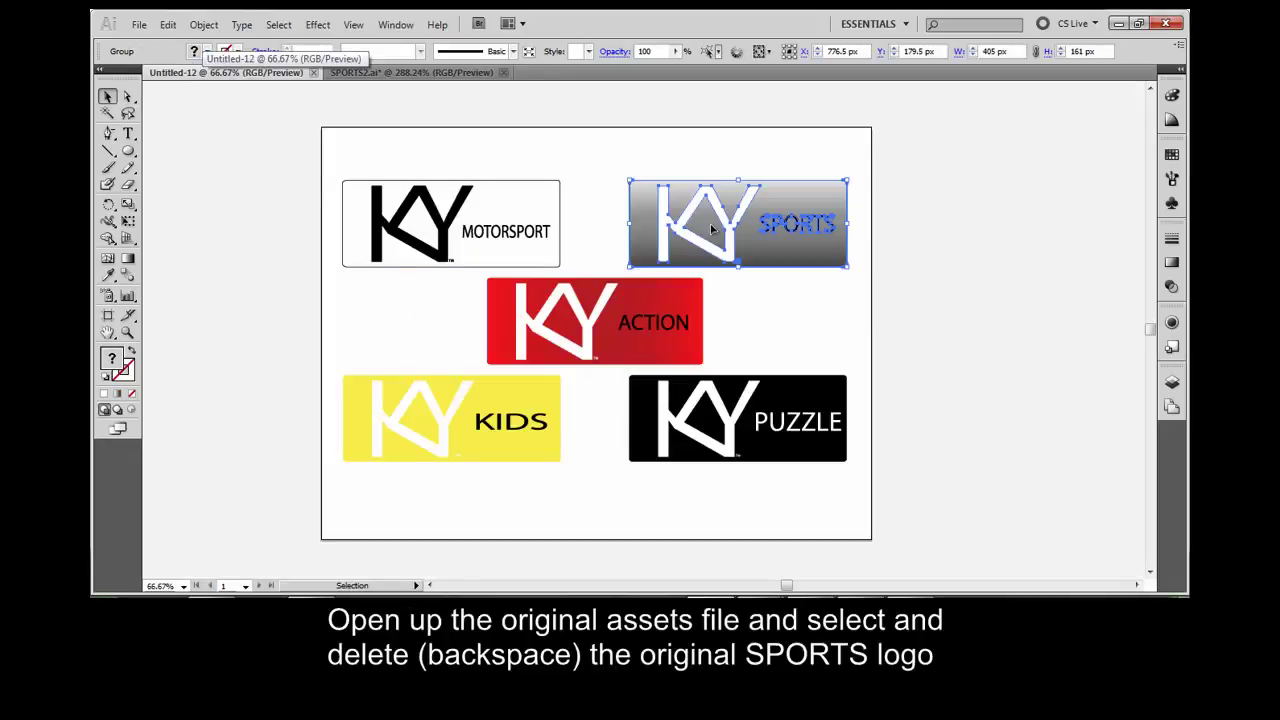
{"action": "key", "text": "BackSpace"}
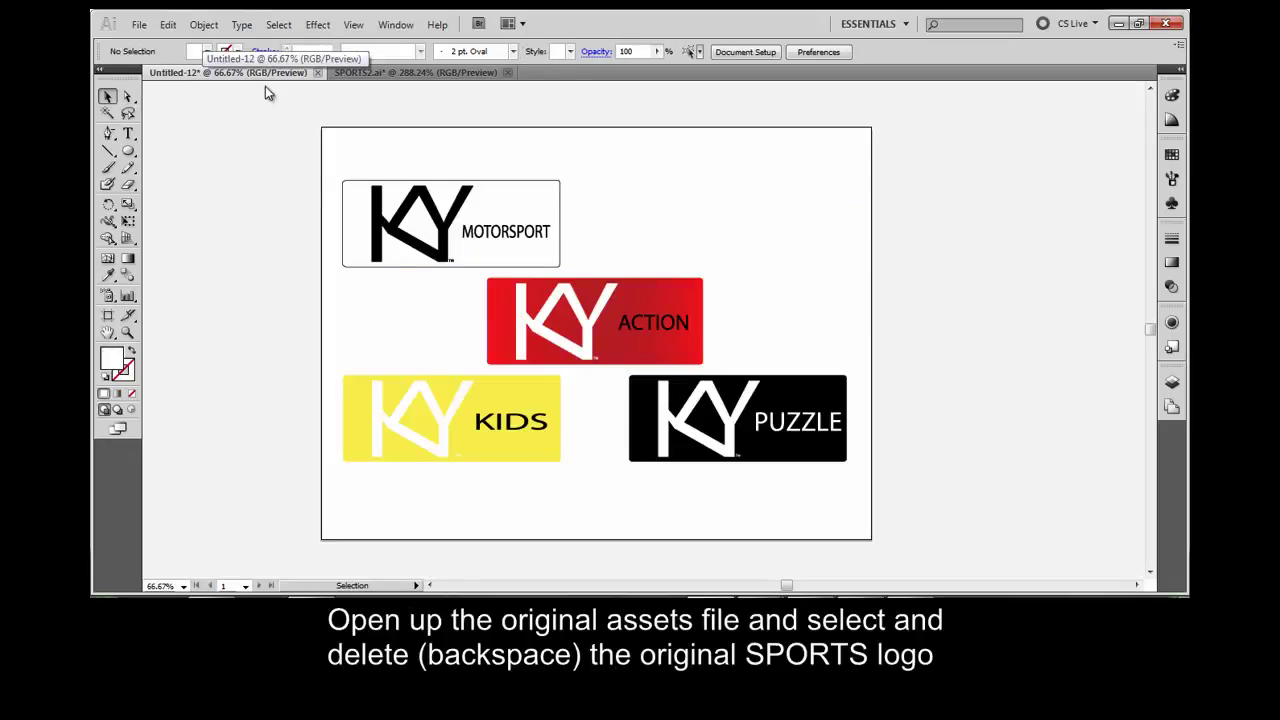
Paste the copied KY SPORTS artwork into the document with the other KY logos
{"action": "left_click", "coordinate": [166, 24]}
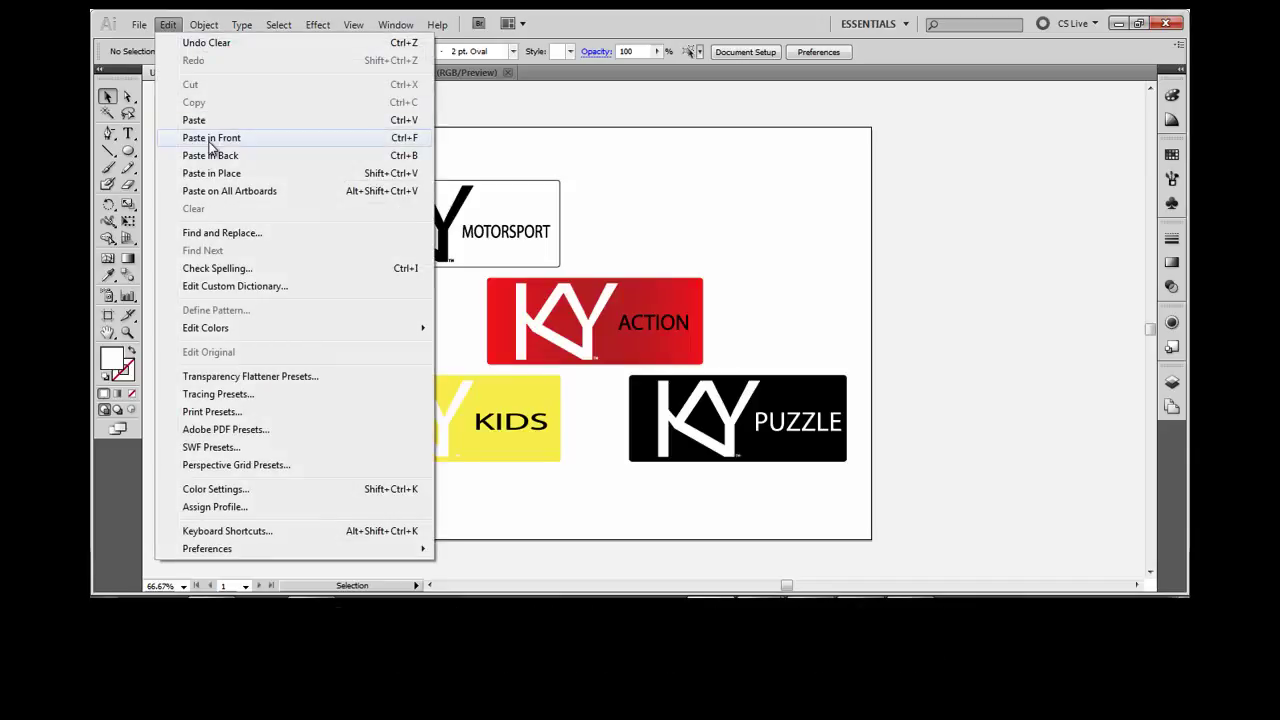